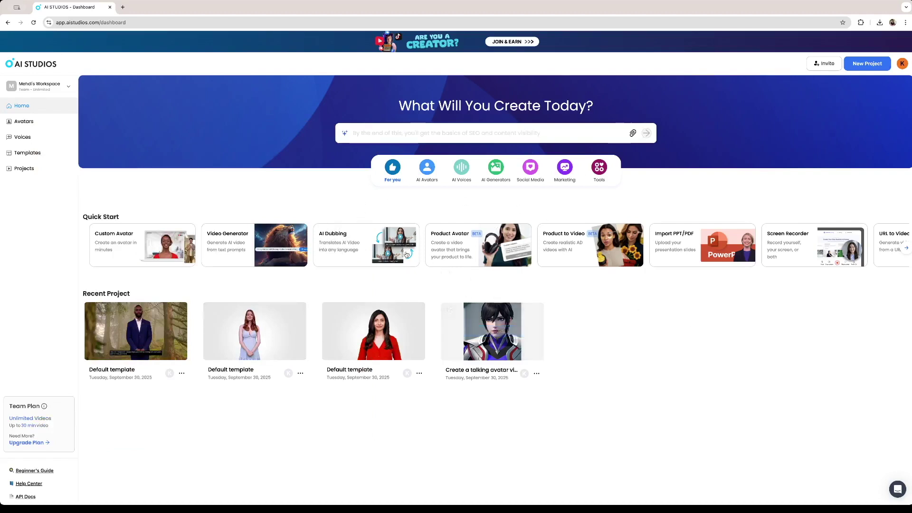
Page through the Quick Start carousel and pick the URL to Video card.
left_click(907, 252)
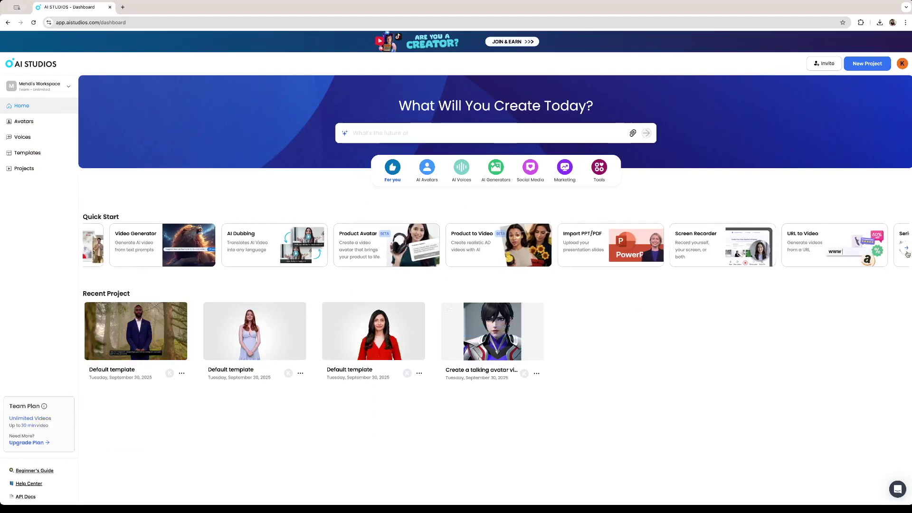
left_click(84, 248)
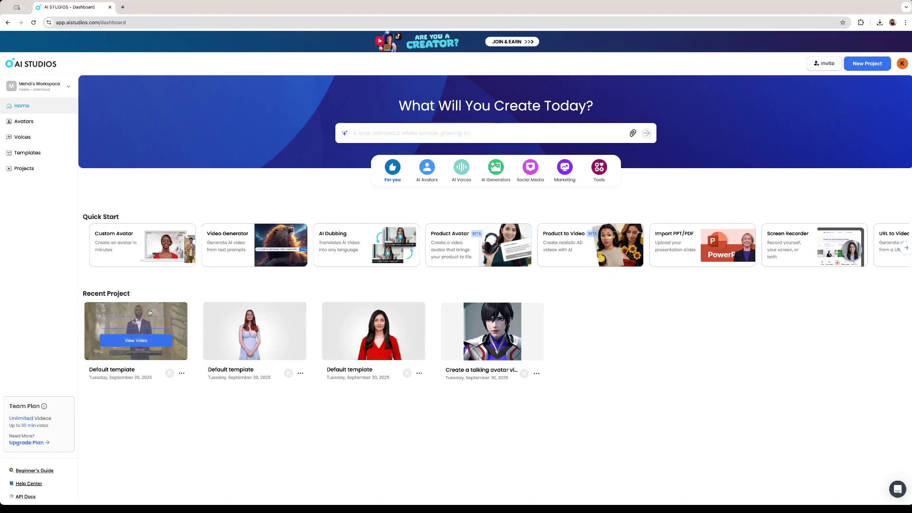
mouse_move(109, 326)
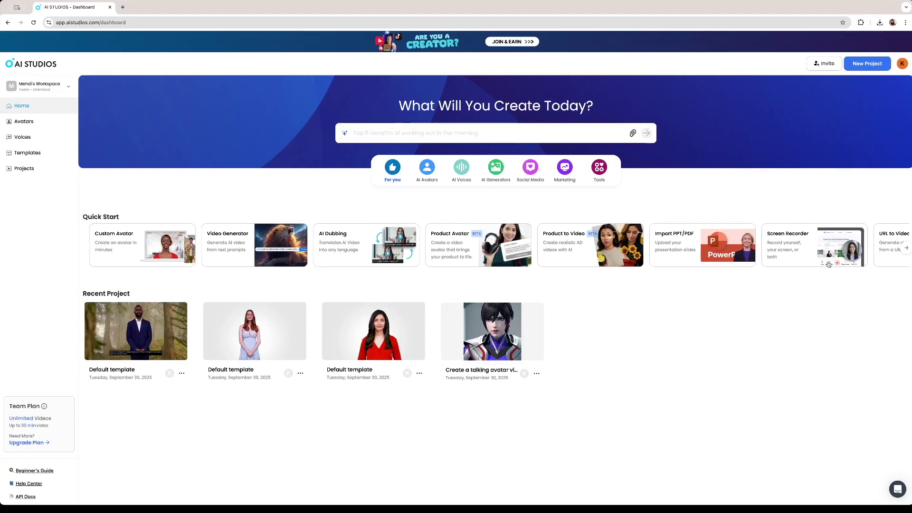
left_click(908, 250)
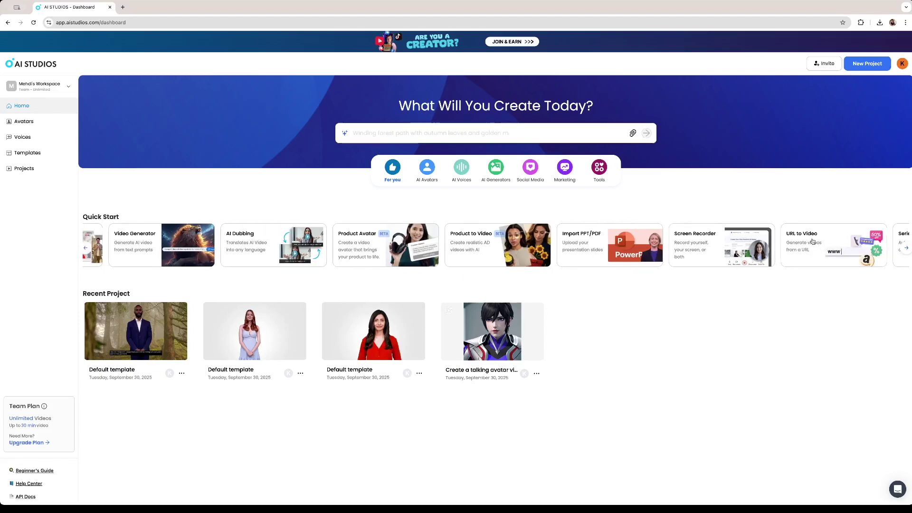
left_click(822, 234)
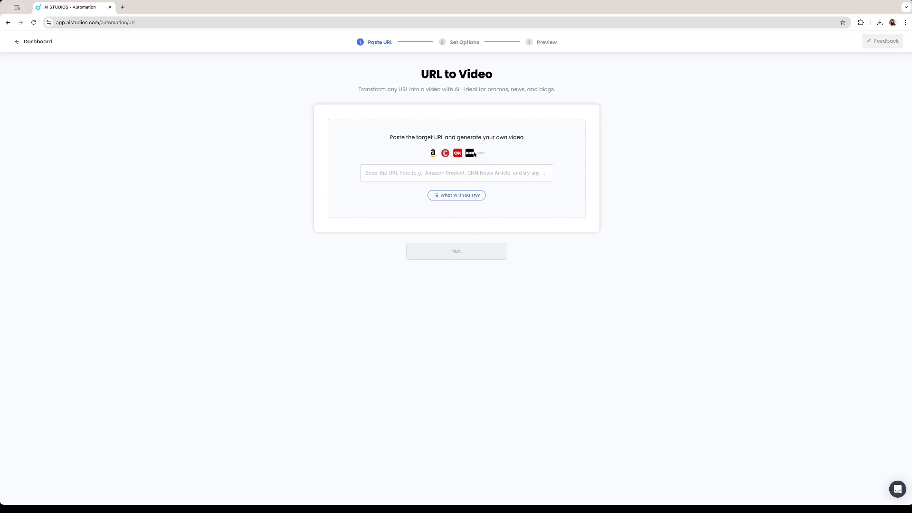
Load pinchofyum.com in a new browser tab.
left_click(123, 7)
type("pinchofyum.com")
key("Return")
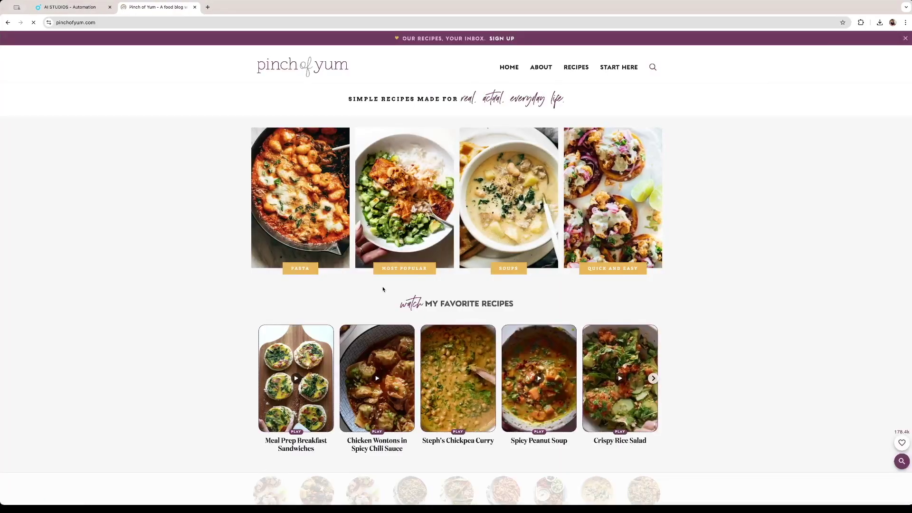
Open the House Favorite Chicken Parmesan recipe, then return to the AI Studios tab.
scroll(386, 289, "down", 3)
scroll(388, 289, "up", 3)
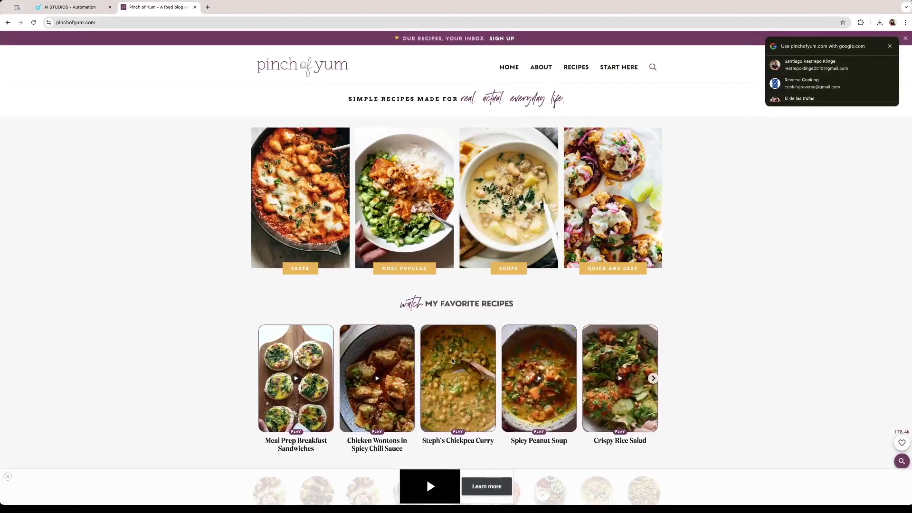
scroll(453, 361, "down", 1)
scroll(452, 361, "down", 6)
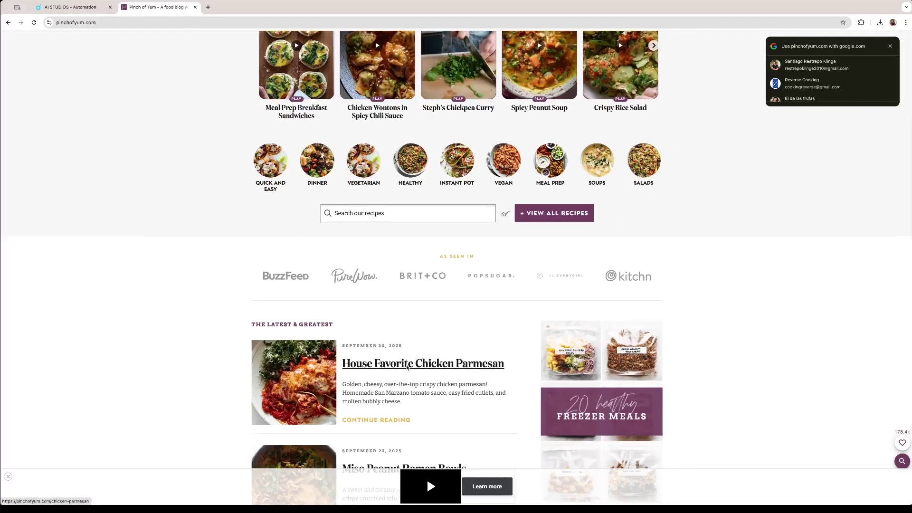
scroll(435, 378, "down", 1)
left_click(413, 328)
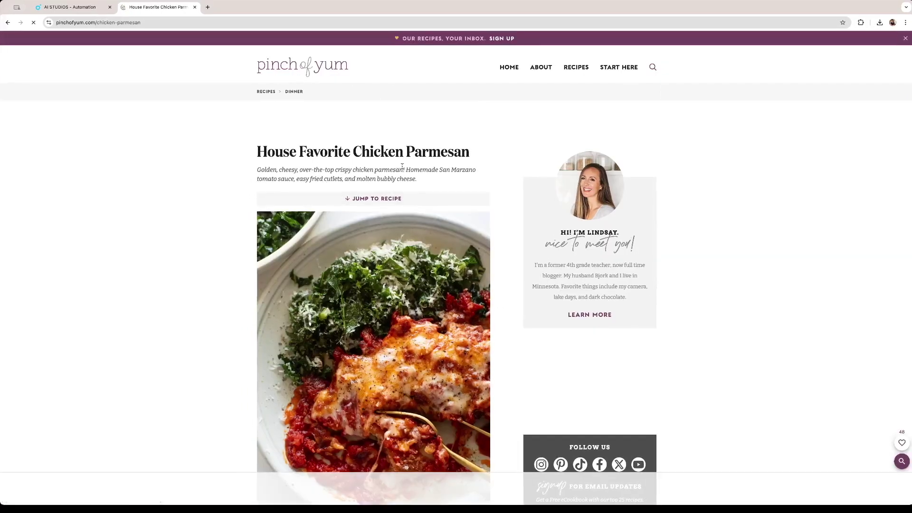
key("ctrl+shift+Tab")
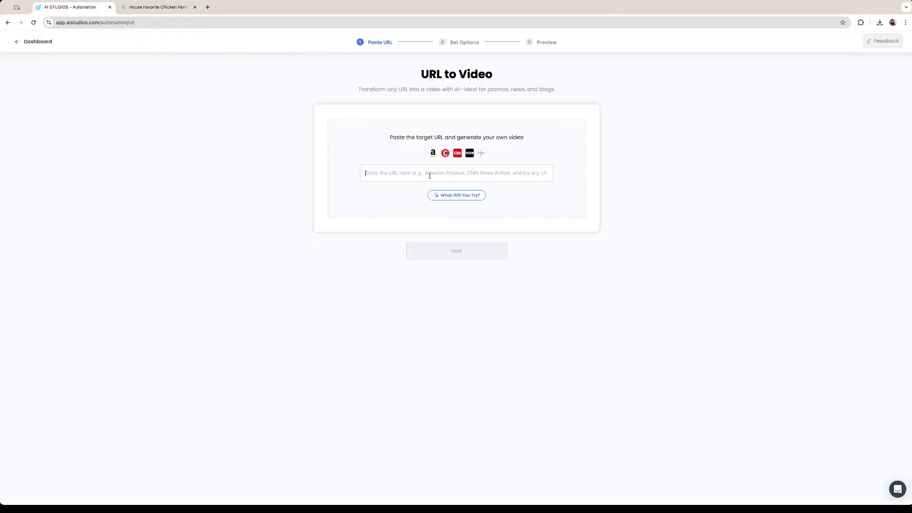
Paste the Chicken Parmesan recipe link, continue, and close the recipe tab.
type("https://pinchofyum.com/chicken-parmesan")
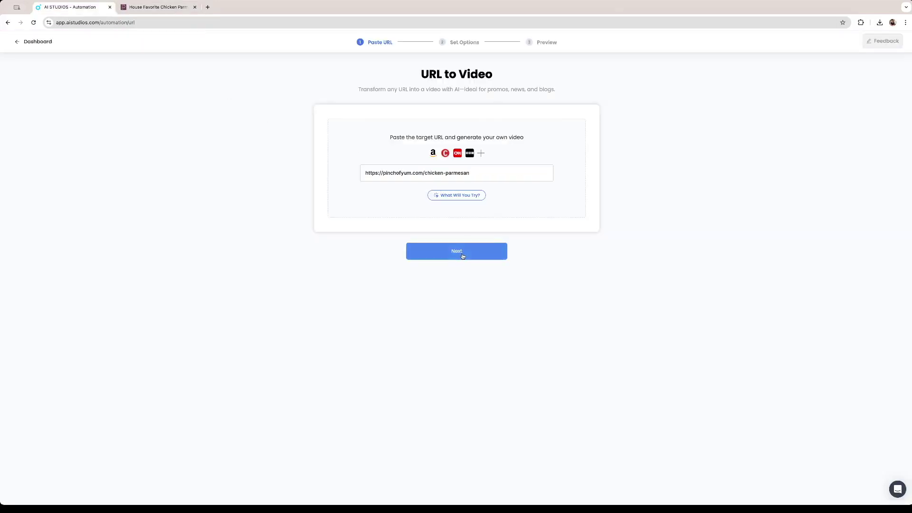
left_click(457, 251)
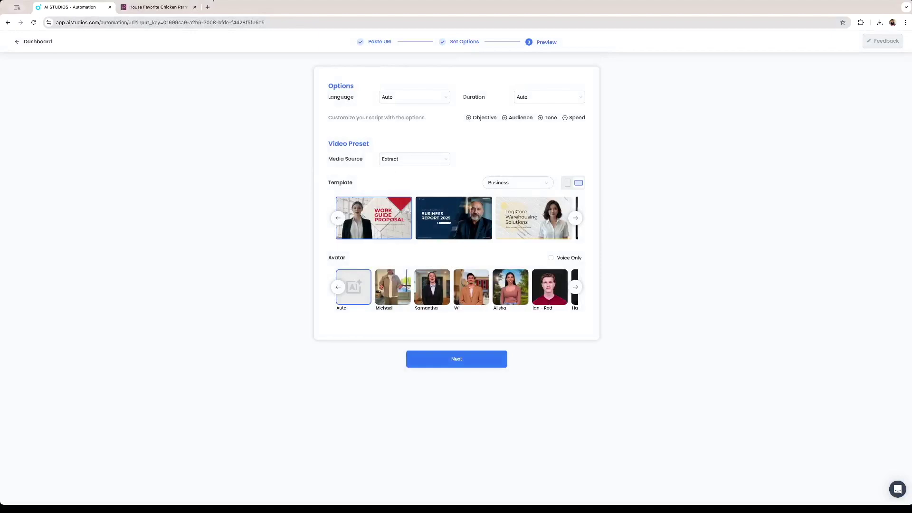
left_click(194, 7)
Set the template category to Youtube & Tiktok and choose the Tomato Spaghetti Vlog template.
left_click(575, 218)
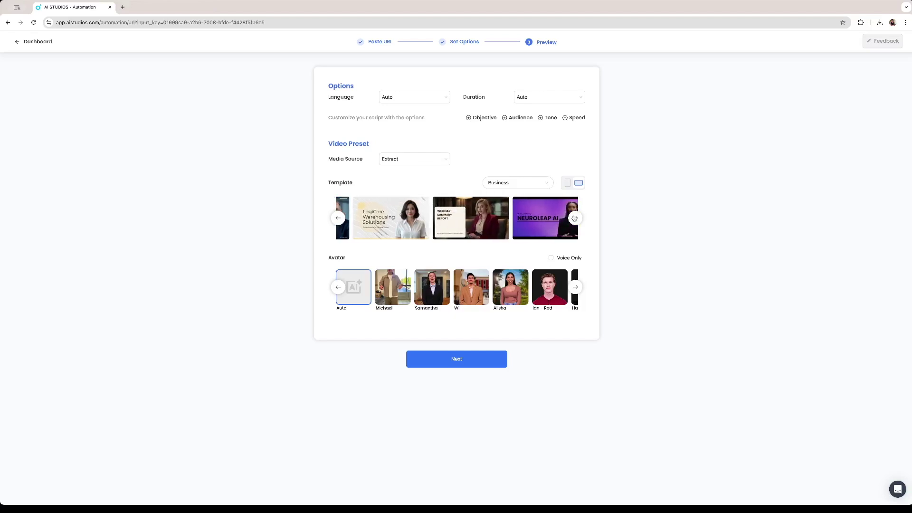
left_click(575, 218)
left_click(575, 218)
left_click(575, 218)
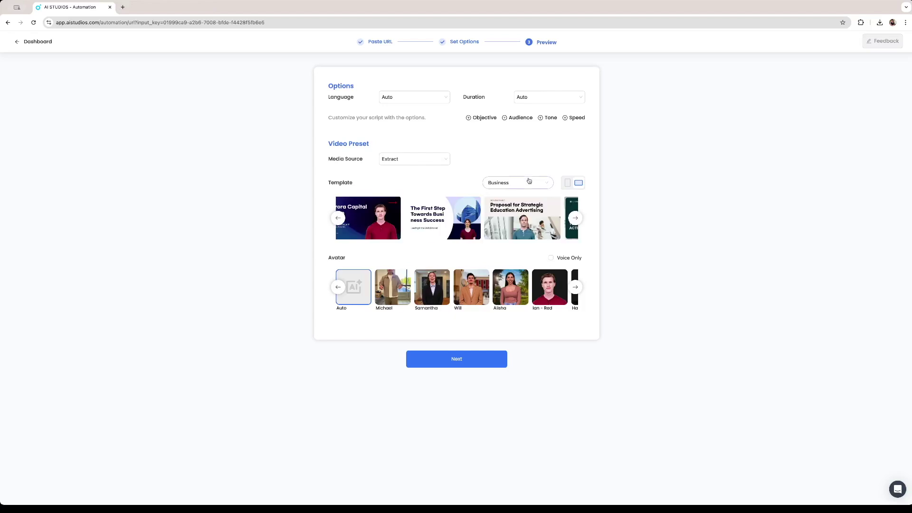
left_click(522, 182)
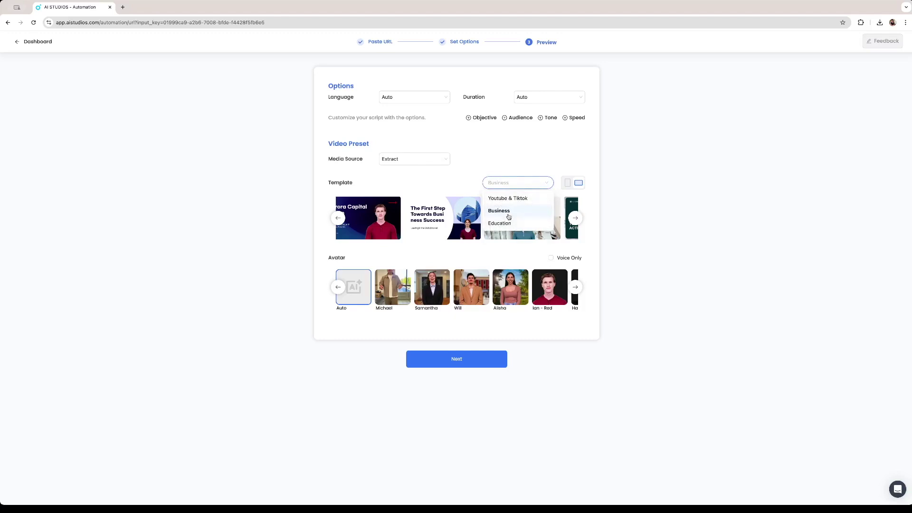
scroll(512, 224, "down", 1)
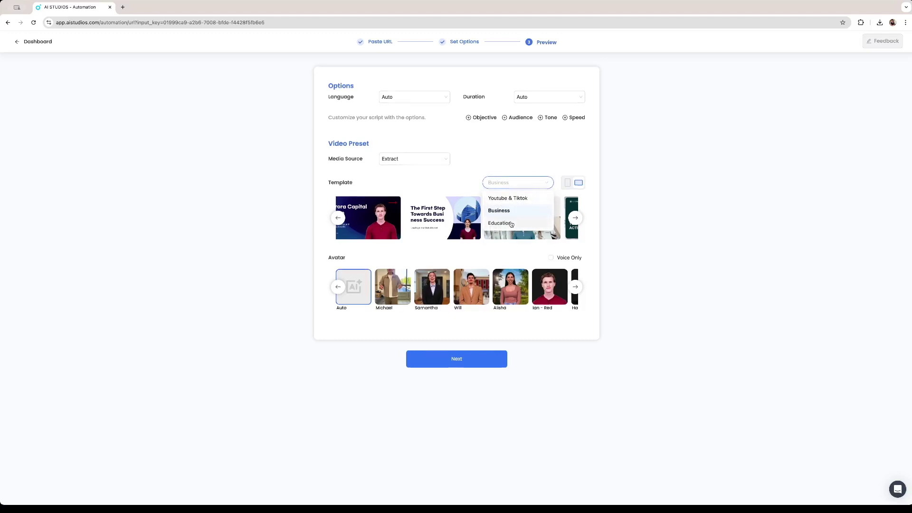
left_click(512, 223)
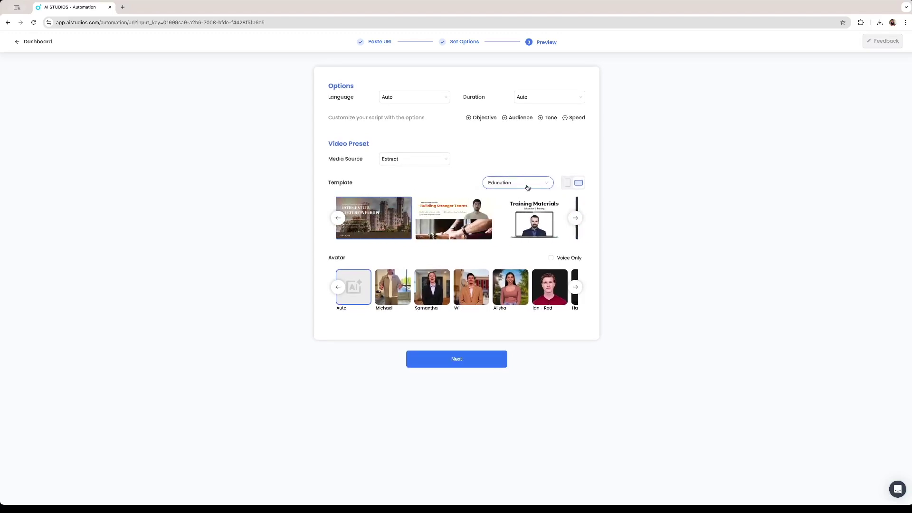
left_click(527, 186)
left_click(519, 198)
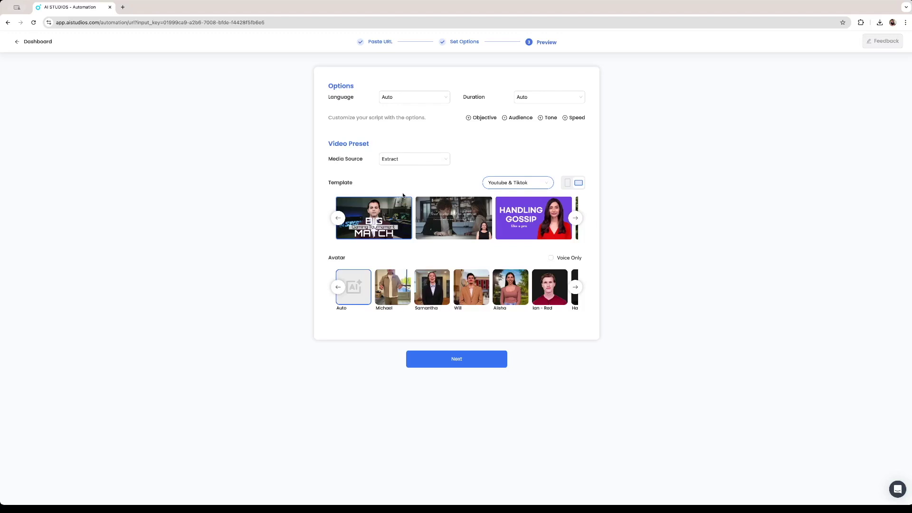
left_click(577, 222)
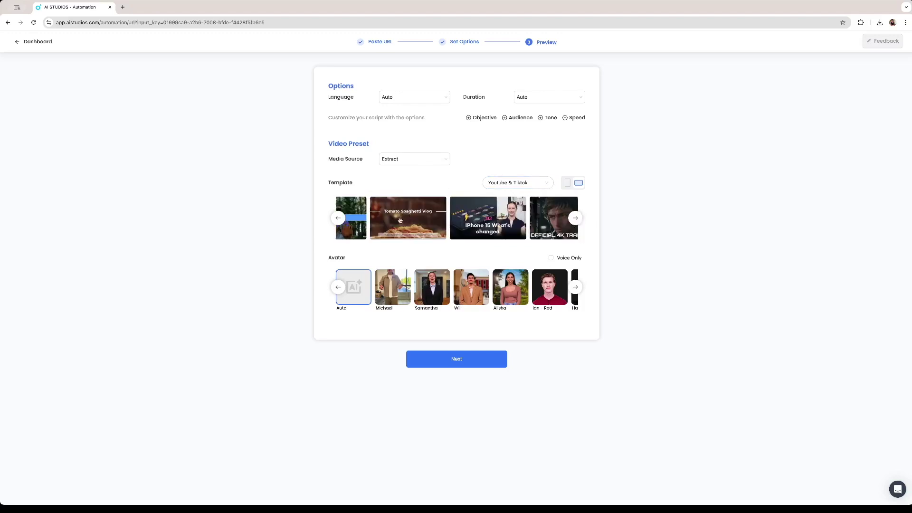
left_click(392, 227)
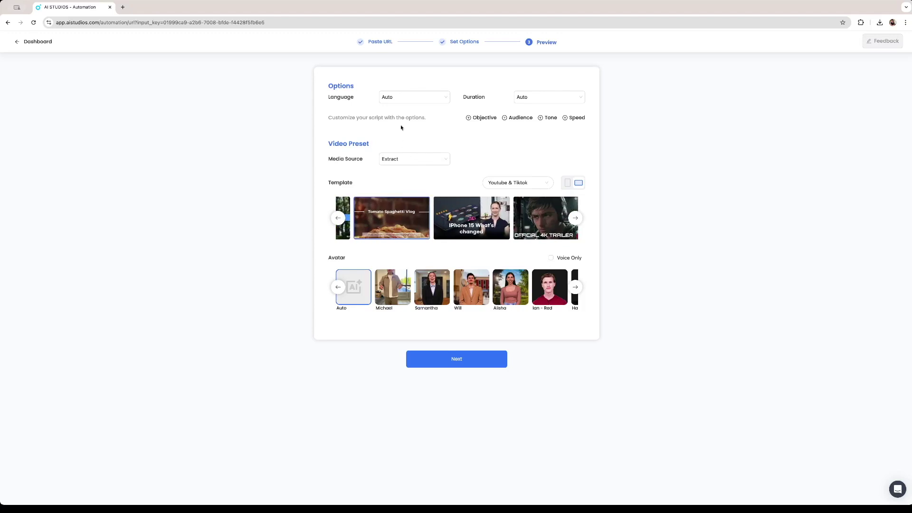
left_click(411, 100)
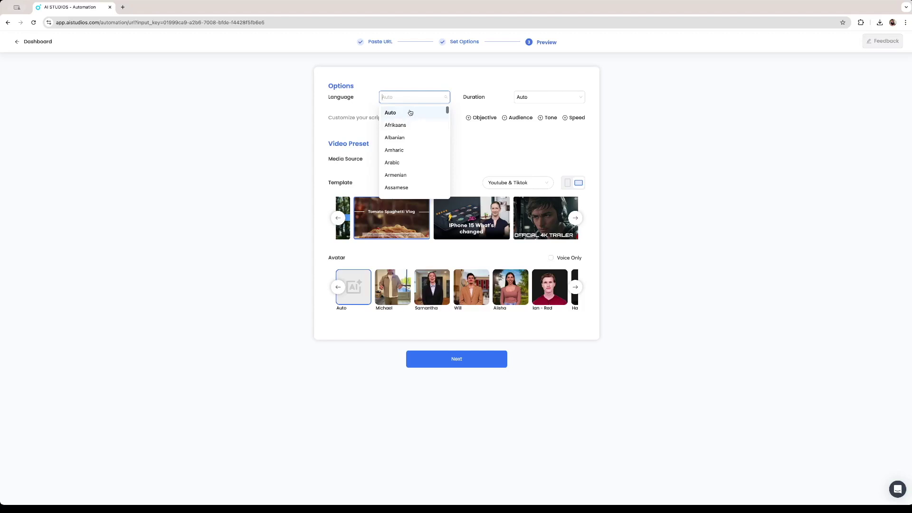
Keep the language on Auto, set duration to 30s, and choose Alisha as the avatar.
scroll(409, 130, "down", 1)
scroll(411, 145, "down", 9)
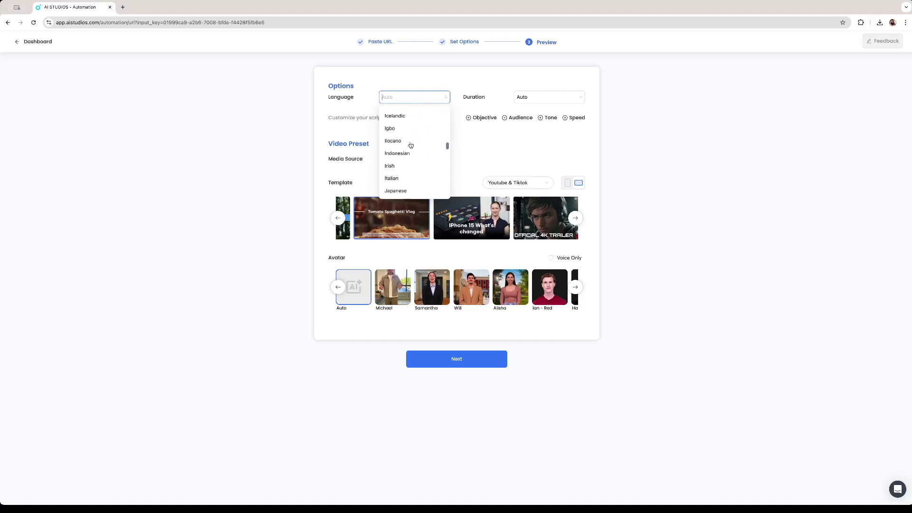
scroll(428, 131, "up", 10)
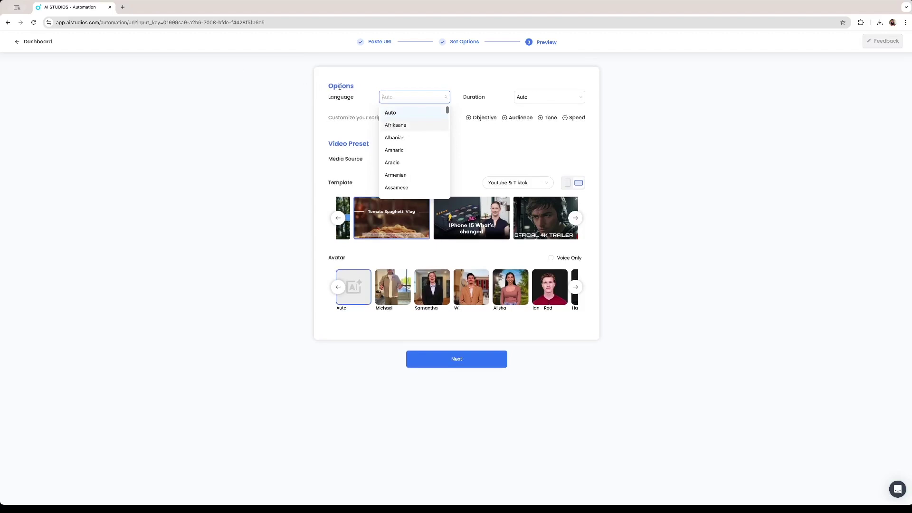
left_click(339, 87)
left_click(523, 97)
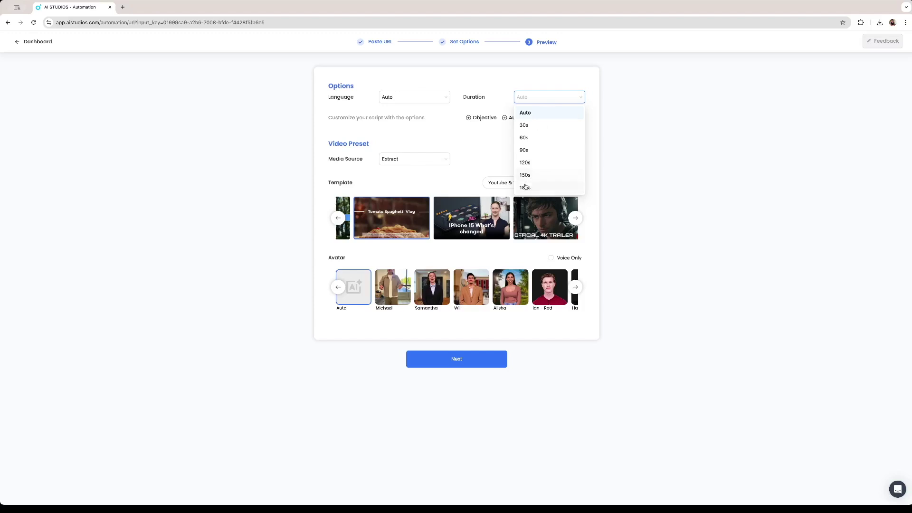
left_click(531, 127)
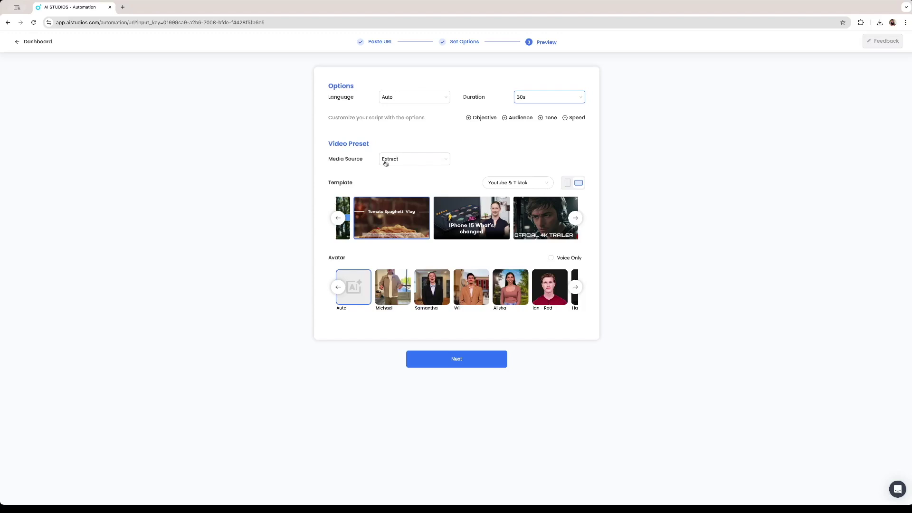
left_click(405, 289)
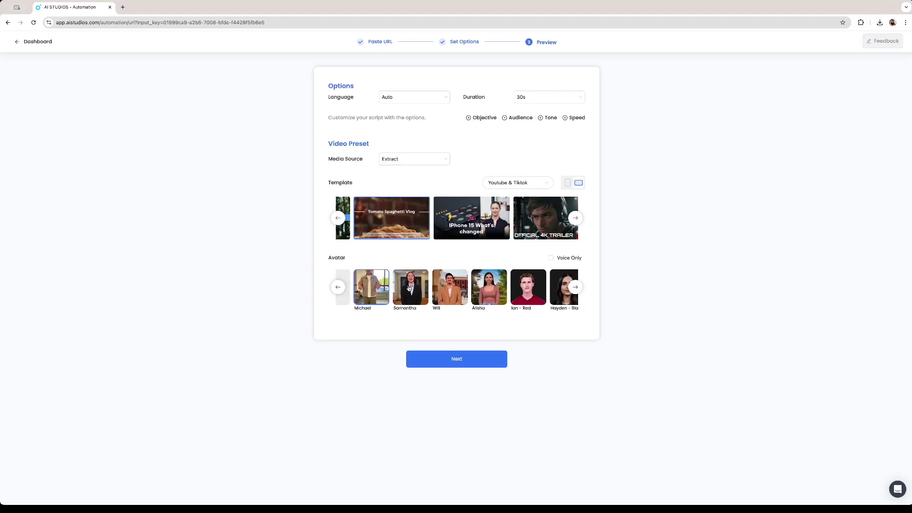
left_click(410, 288)
left_click(406, 293)
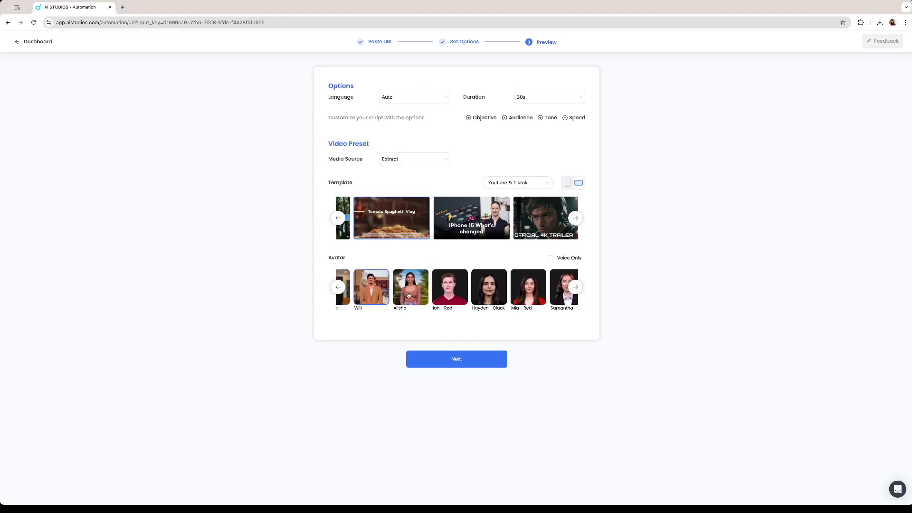
left_click(408, 295)
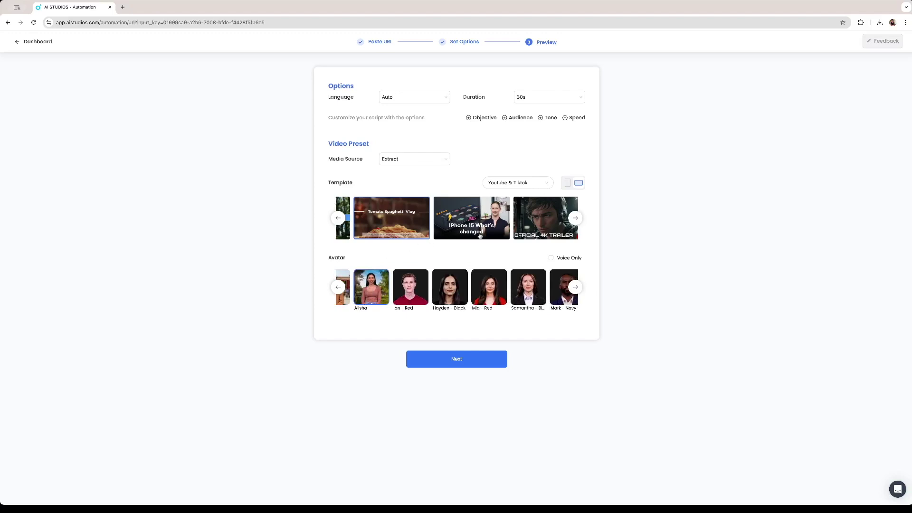
Pick the landscape Tomato Spaghetti Vlog template and generate the preview.
left_click(569, 183)
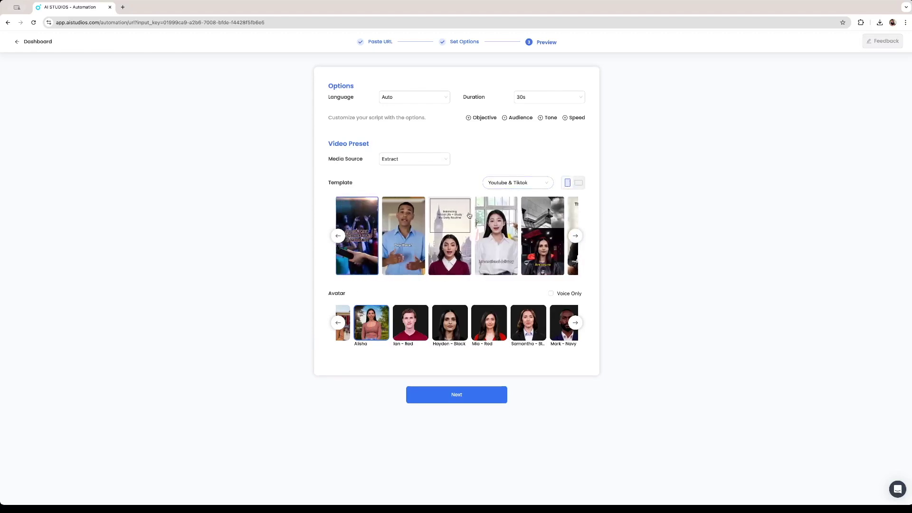
left_click(578, 184)
left_click(569, 184)
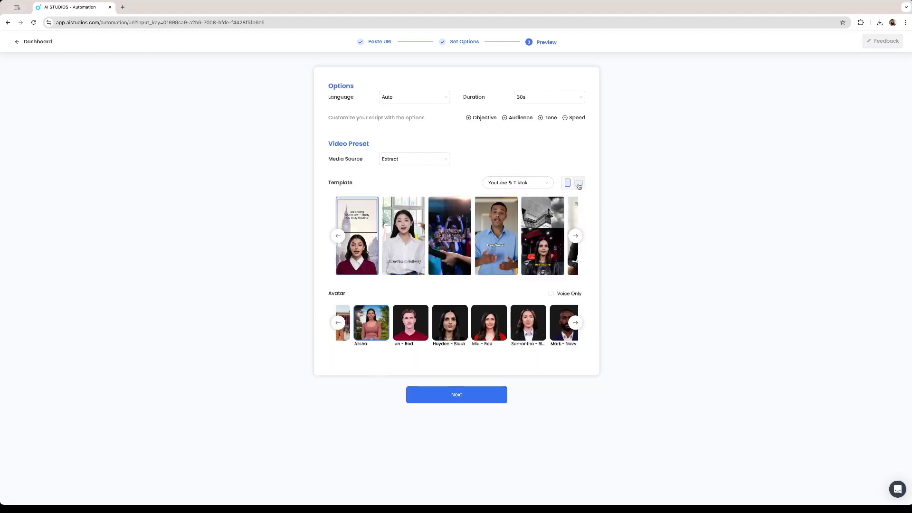
left_click(579, 184)
left_click(575, 218)
left_click(404, 221)
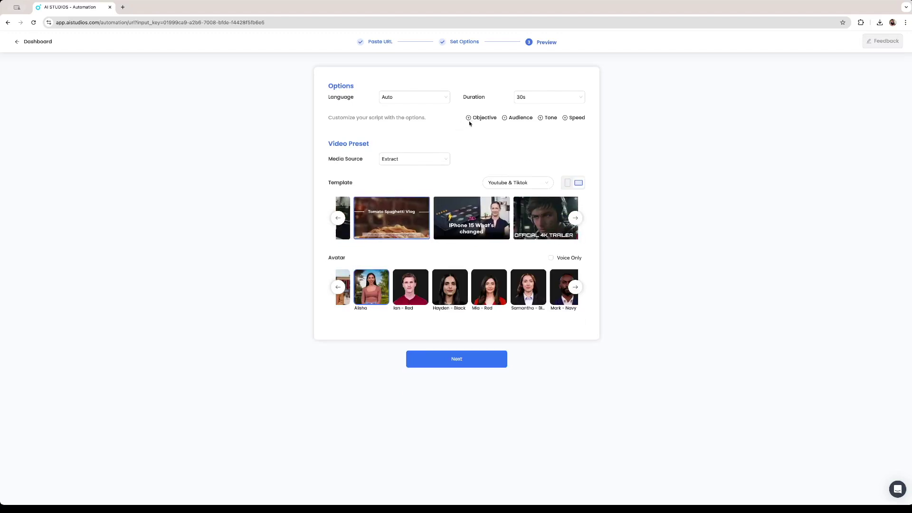
left_click(455, 364)
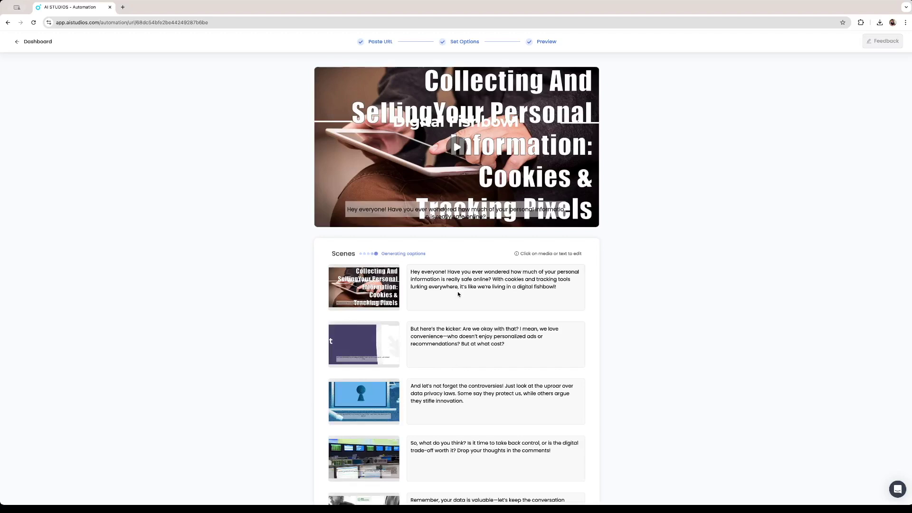
Review the five scene scripts on the Preview page while captions finish generating.
scroll(458, 295, "down", 3)
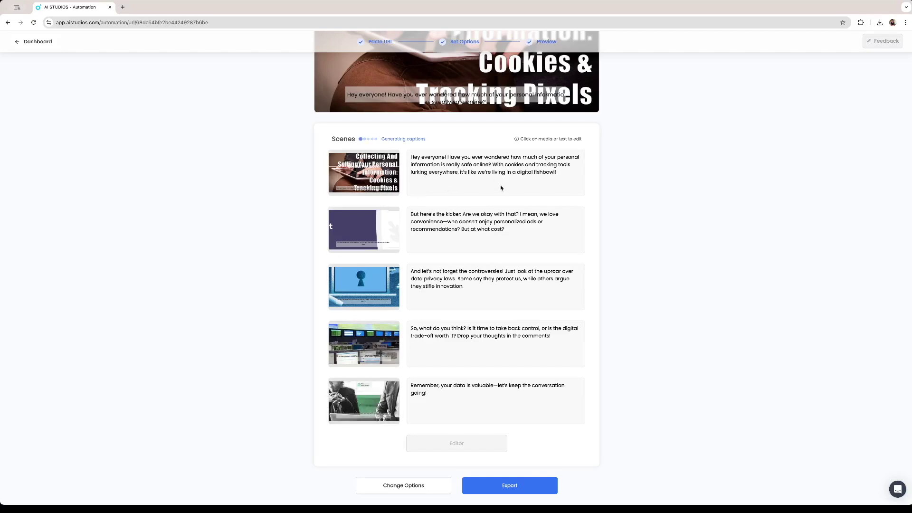
scroll(501, 188, "up", 3)
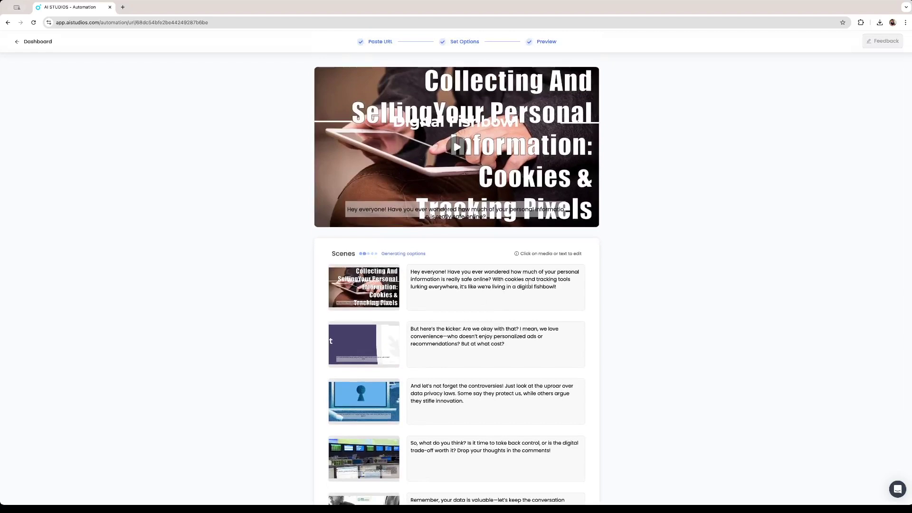
left_click_drag(558, 290, 421, 271)
left_click(431, 278)
left_click_drag(515, 347, 411, 328)
scroll(466, 352, "down", 3)
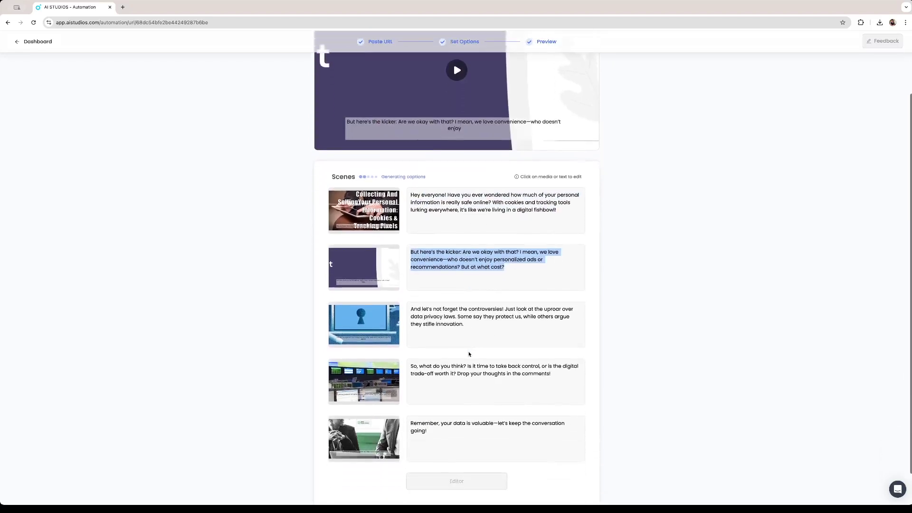
scroll(381, 140, "up", 1)
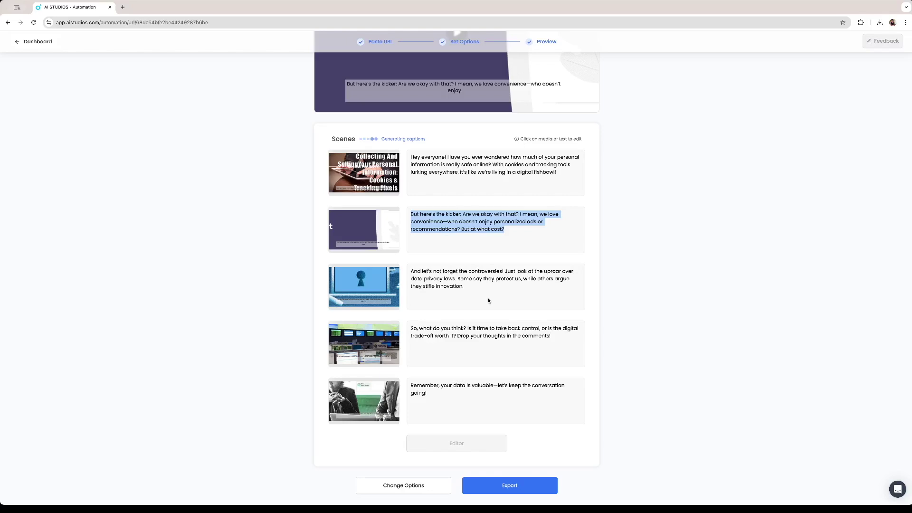
scroll(438, 382, "up", 3)
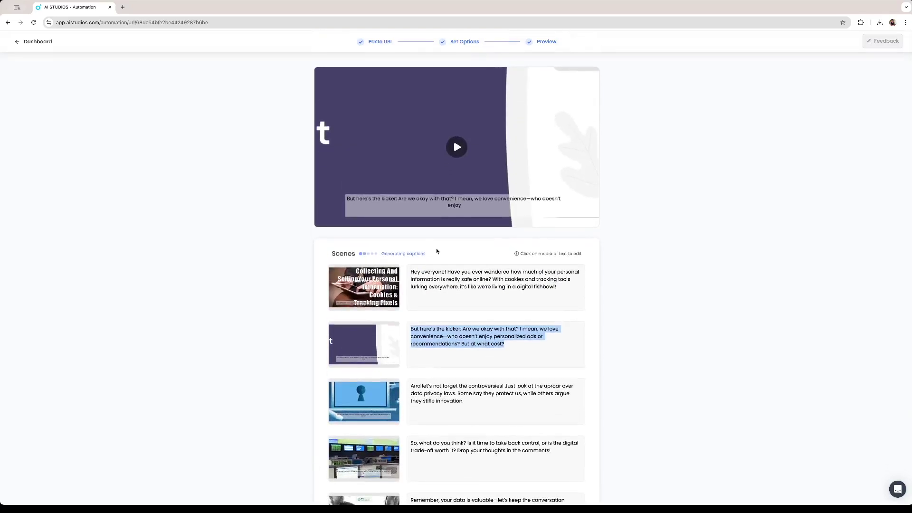
left_click(406, 252)
scroll(418, 295, "down", 3)
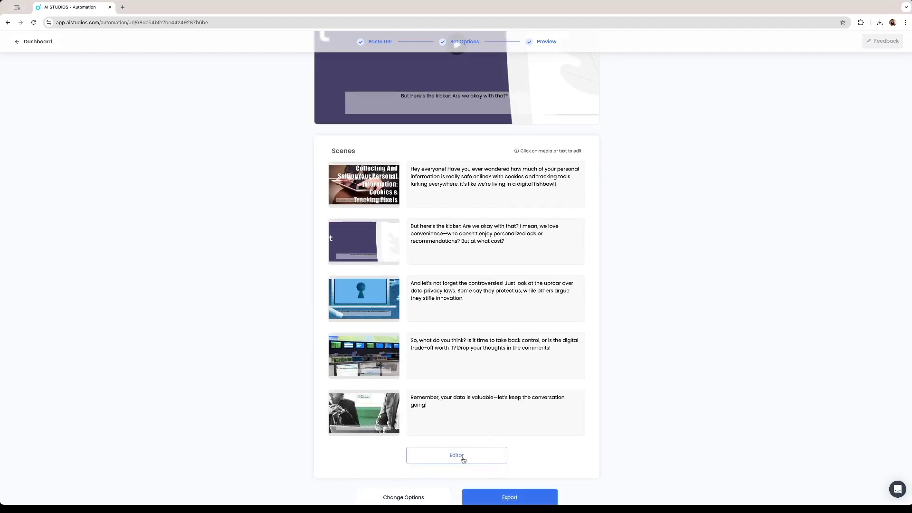
scroll(513, 452, "down", 1)
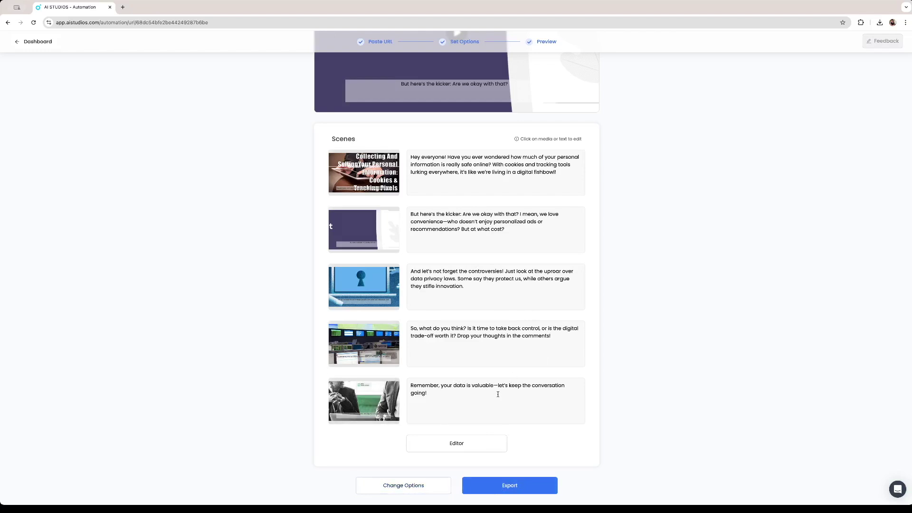
Open the draft in the Editor, select the Digital Fishbowl title, and check scene 2.
left_click(472, 449)
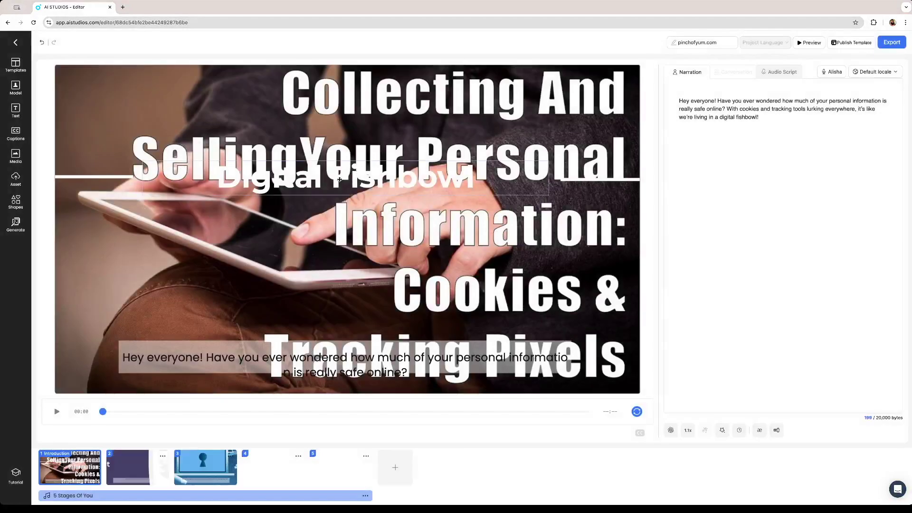
left_click(340, 179)
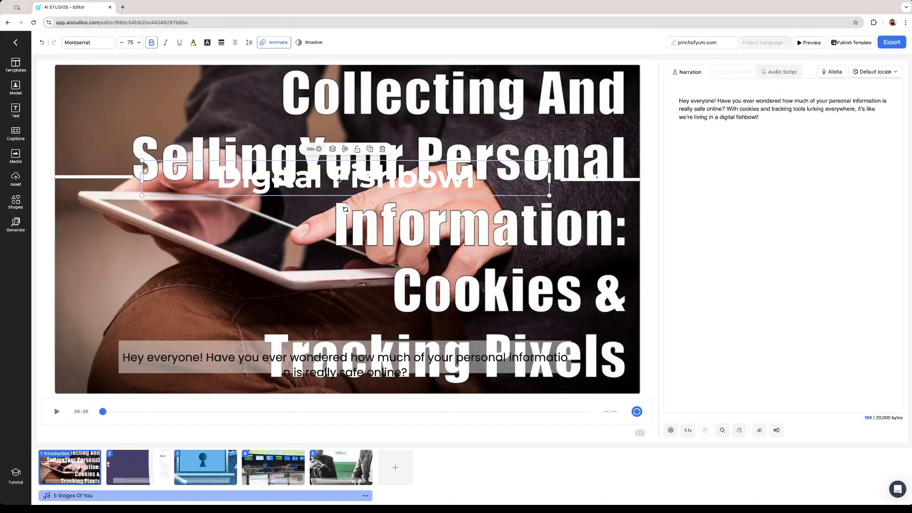
left_click(113, 465)
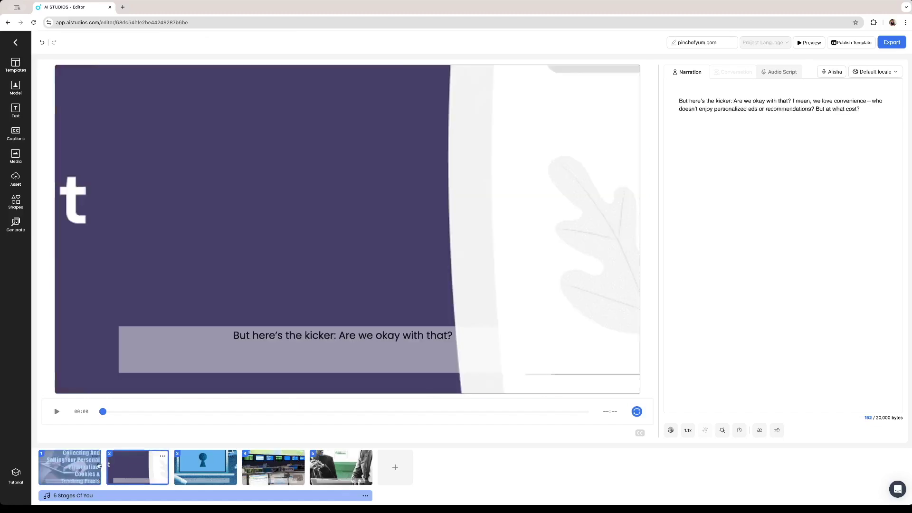
left_click(99, 466)
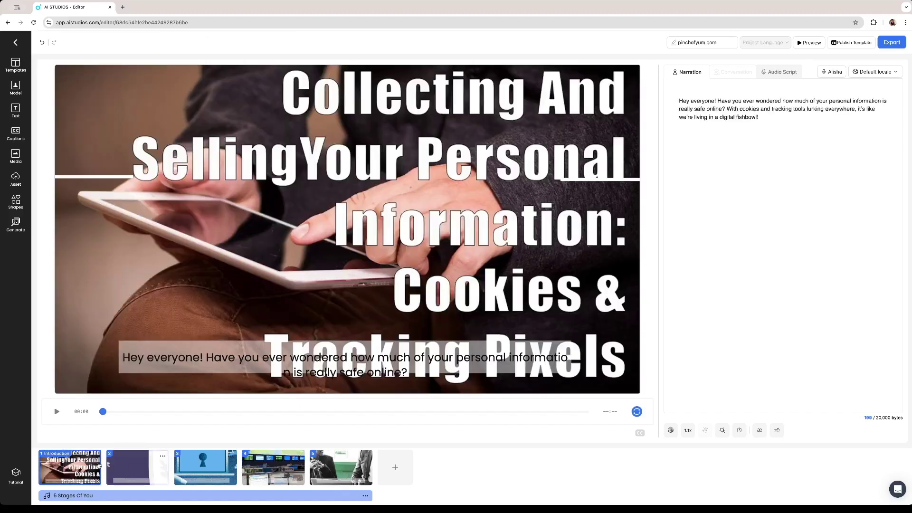
Play scene 1's narration, then view scenes 2 through 5 and return to scene 1.
left_click(57, 413)
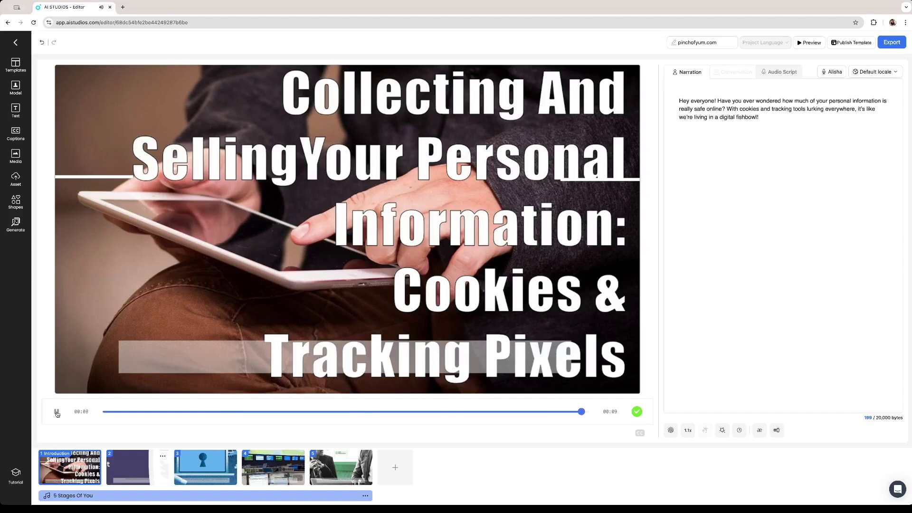
left_click(138, 468)
left_click(205, 468)
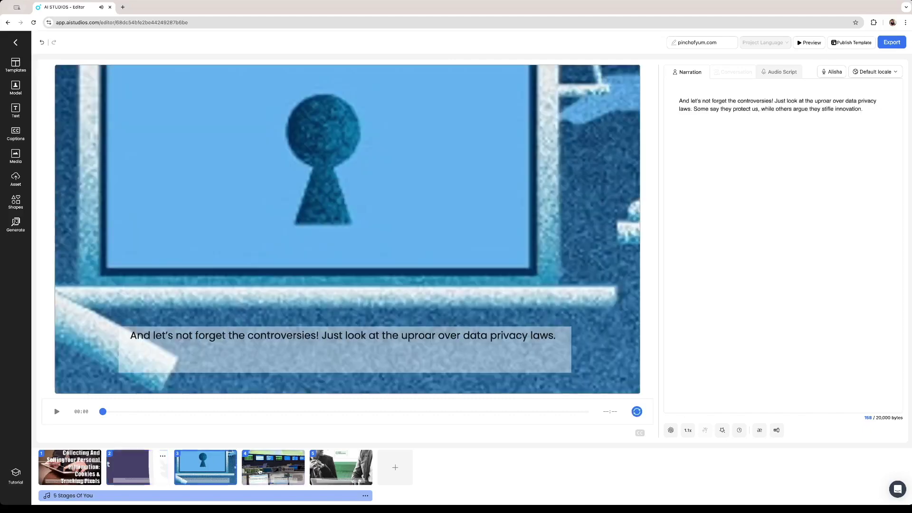
left_click(259, 472)
left_click(341, 468)
left_click(61, 467)
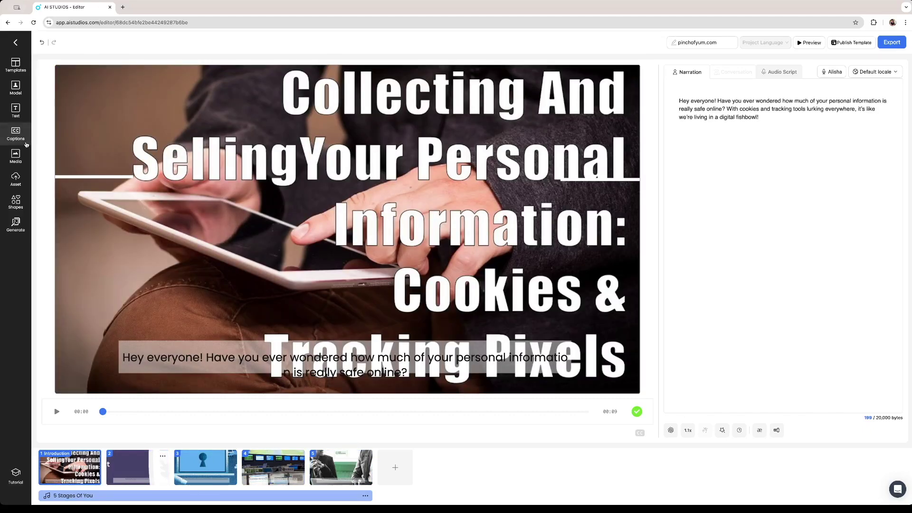
left_click(16, 87)
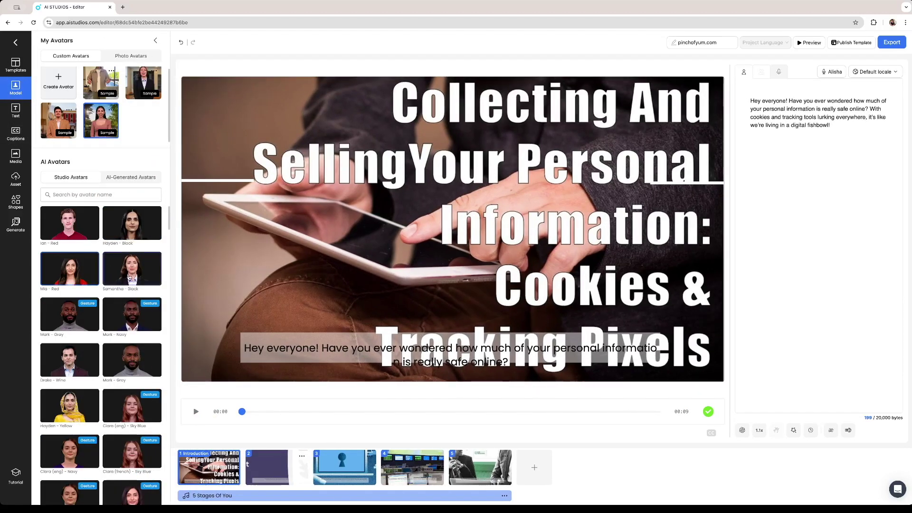
Add the Hayden - Black avatar, move her left, and layer her behind the subtitle bar.
left_click(141, 226)
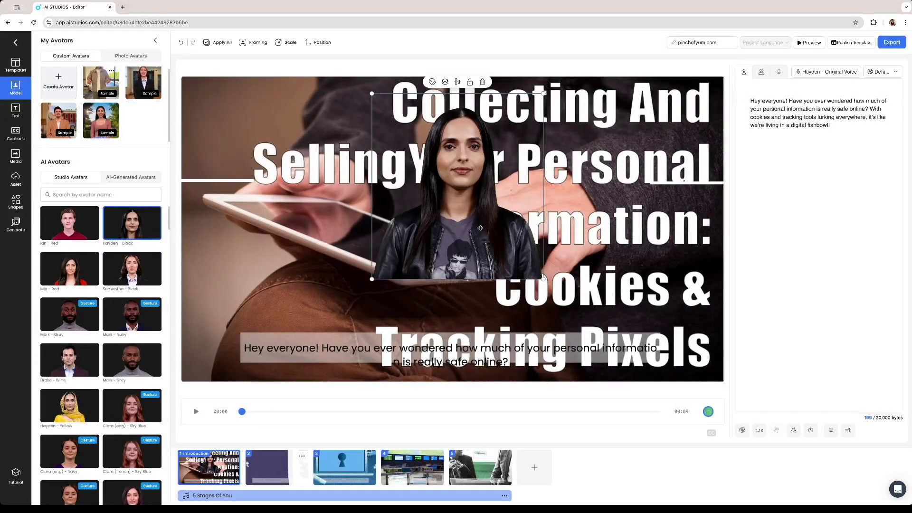
left_click_drag(474, 220, 291, 329)
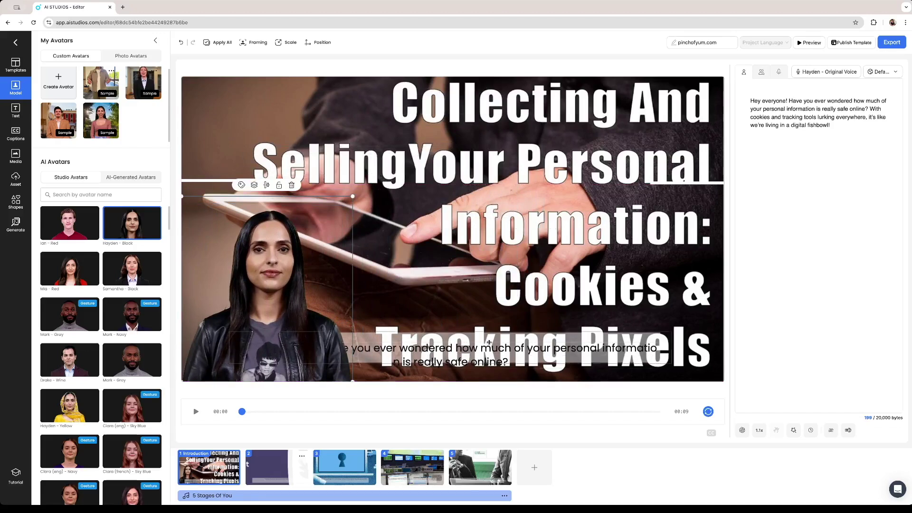
right_click(271, 307)
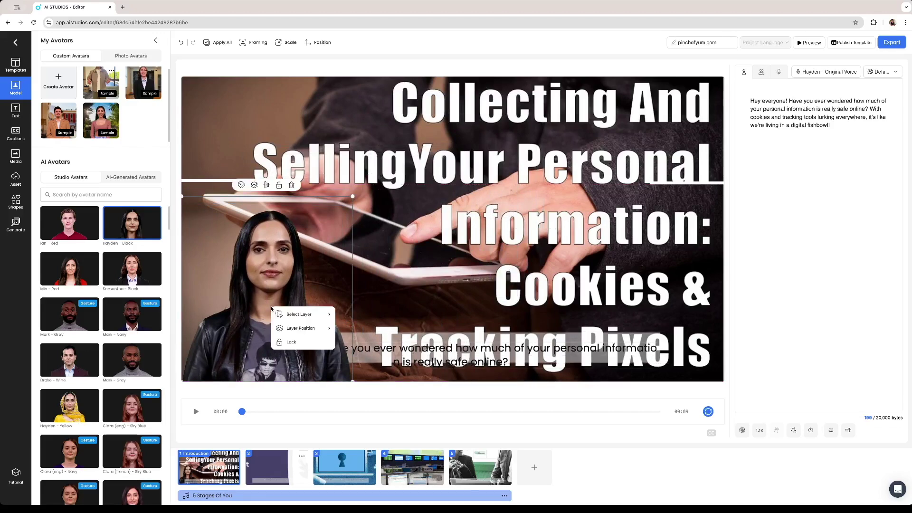
mouse_move(306, 328)
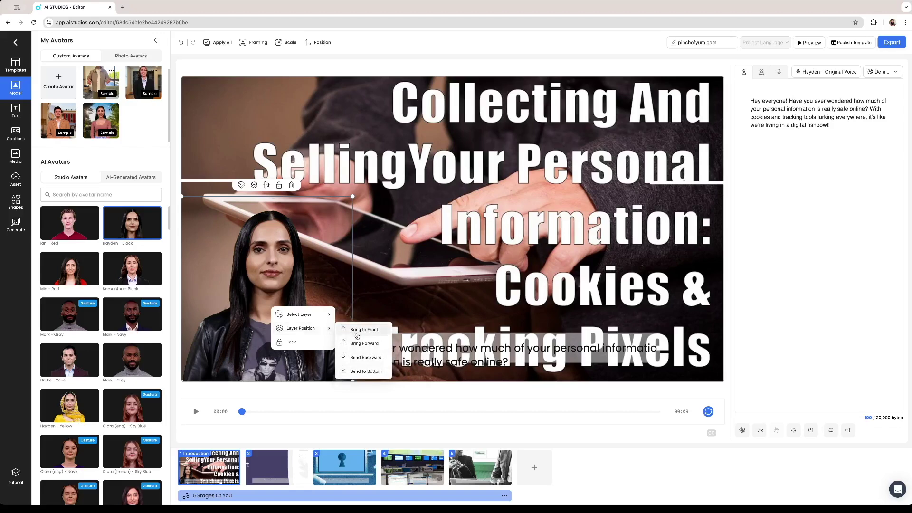
left_click(367, 360)
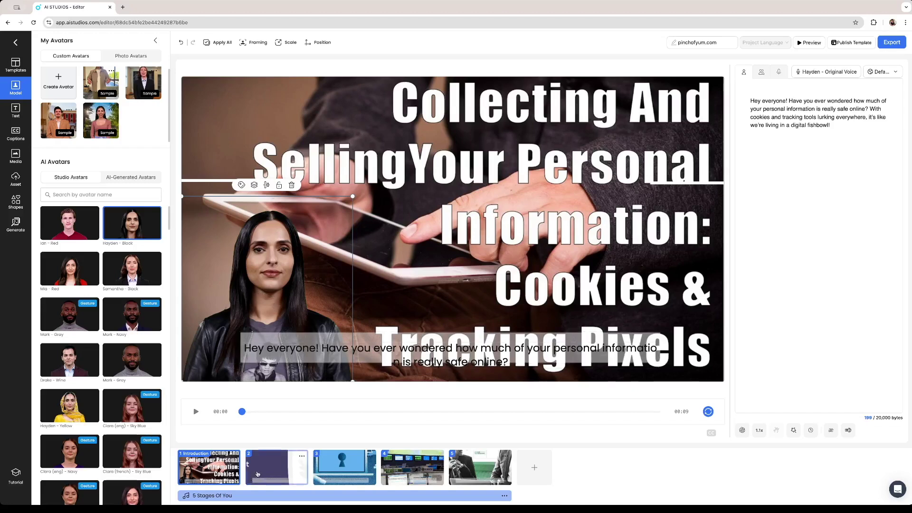
Step through scenes 2 and 3, then return to scene 1.
left_click(304, 466)
left_click(320, 467)
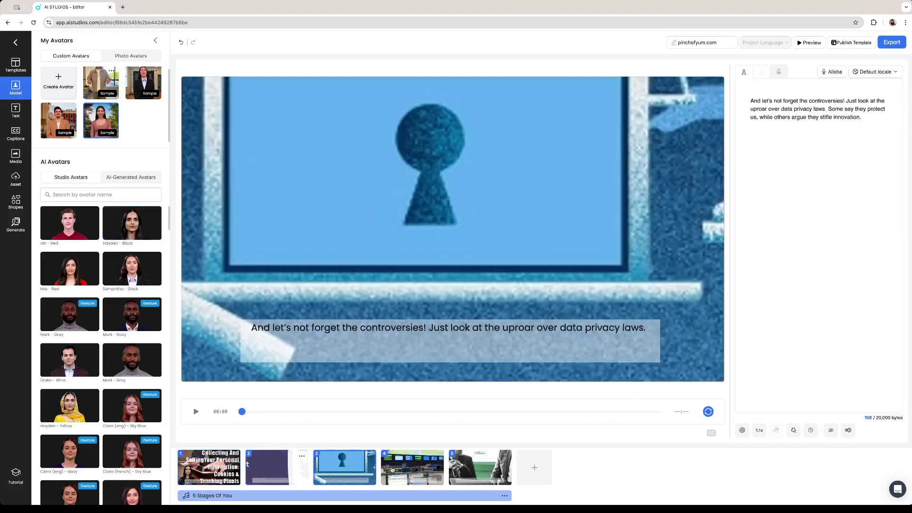
key("Down")
key("Down")
key("Up")
key("Up")
key("Up")
key("Up")
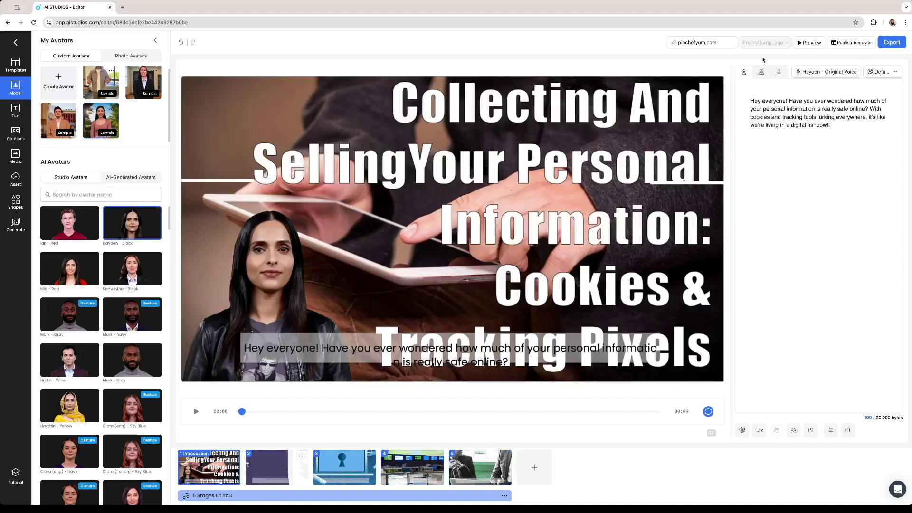
left_click(811, 75)
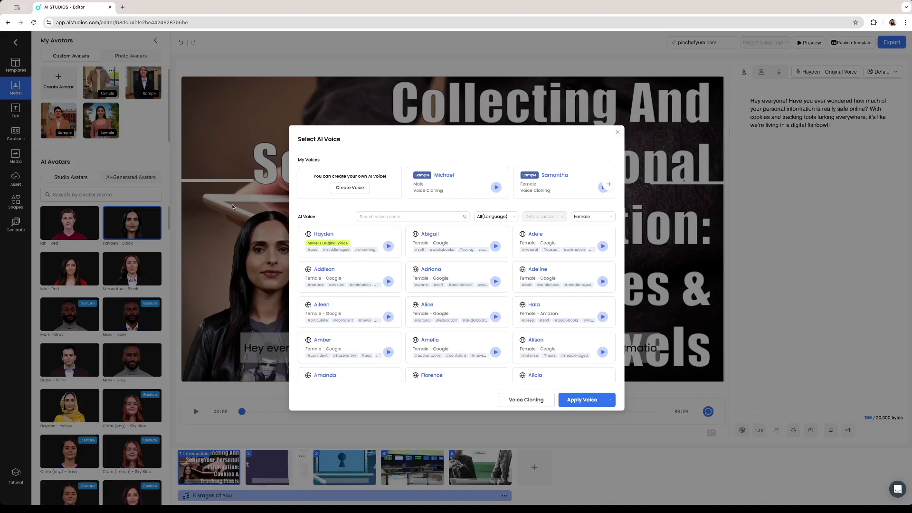
Close the voice picker unchanged and play, then pause, scene 1 with Hayden.
left_click(618, 133)
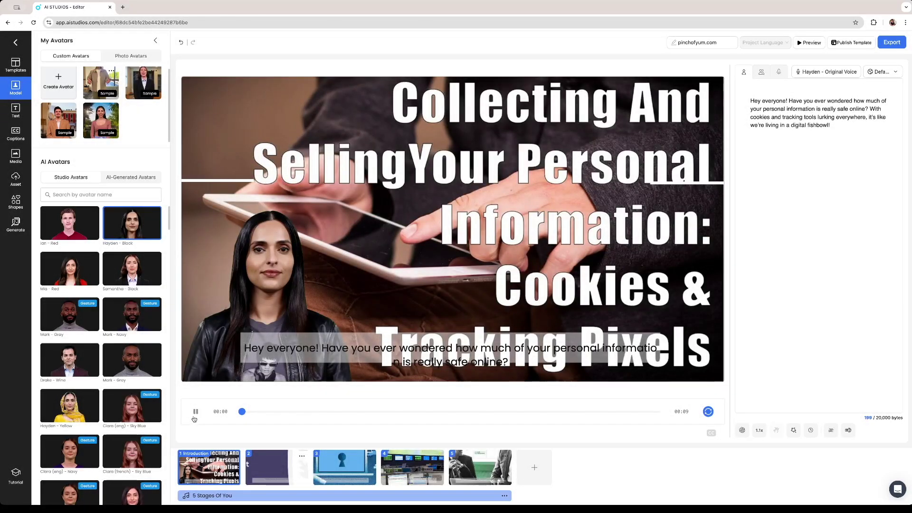
left_click(195, 414)
left_click(196, 414)
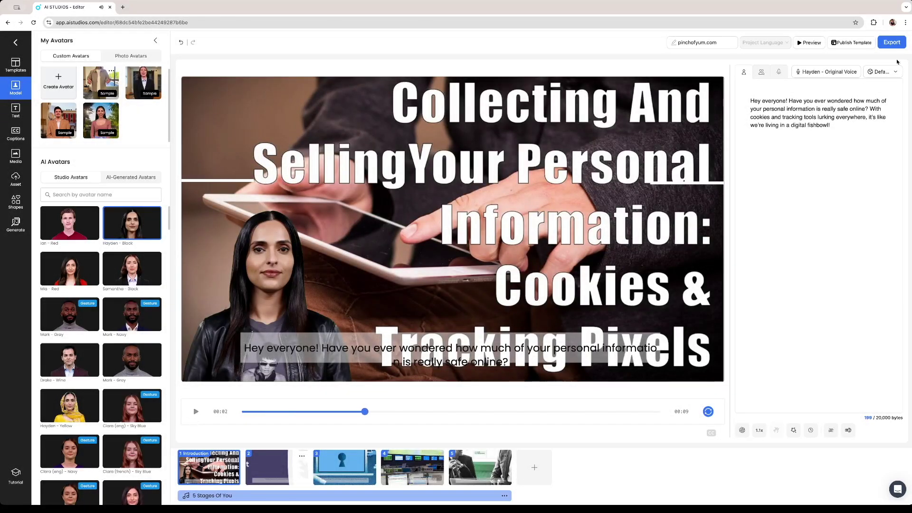
Browse AI voices in multi-avatar view, then switch scene 1 back to a single avatar.
left_click(764, 75)
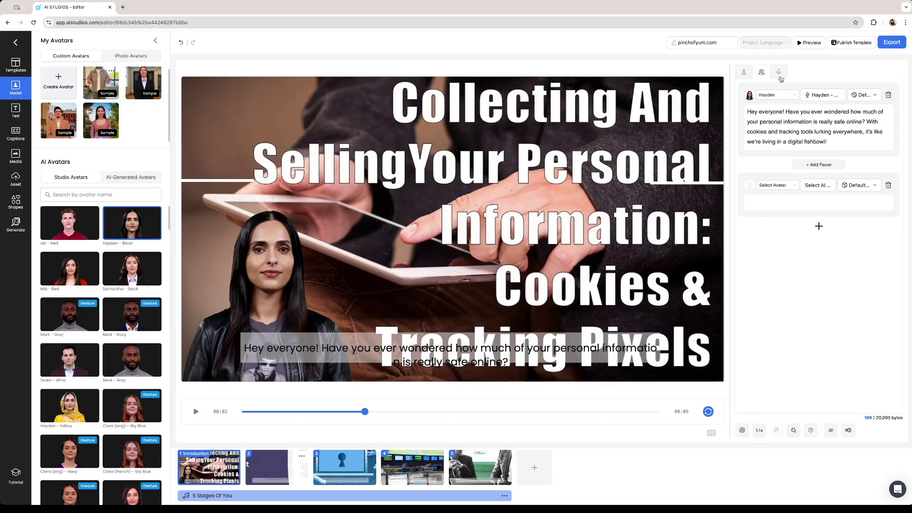
left_click(822, 95)
scroll(491, 282, "down", 10)
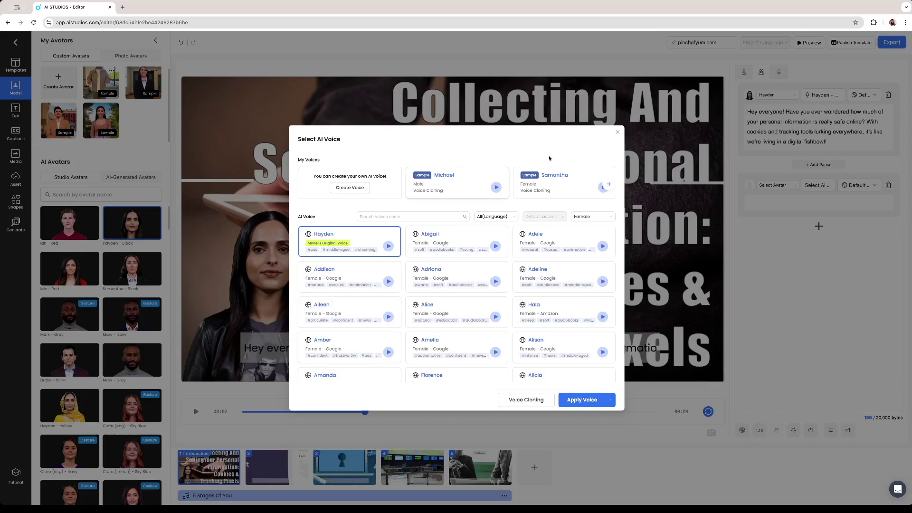
left_click(618, 132)
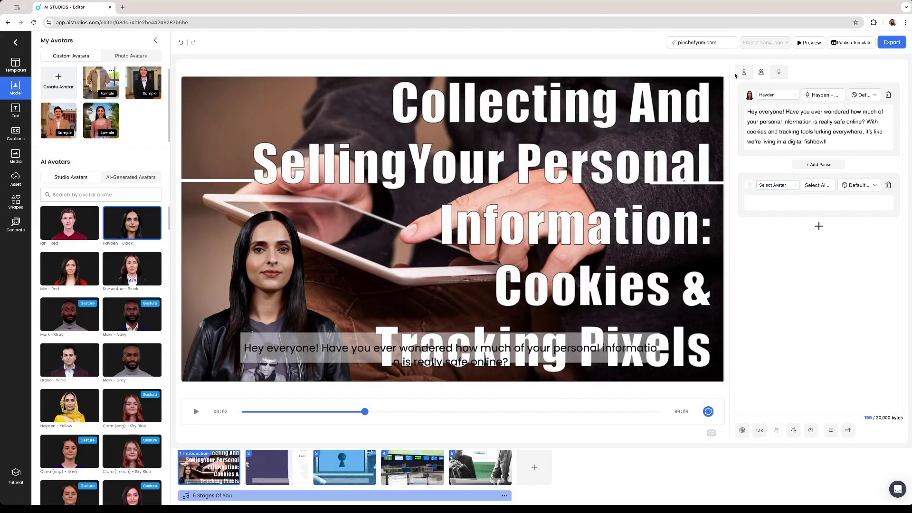
left_click(744, 72)
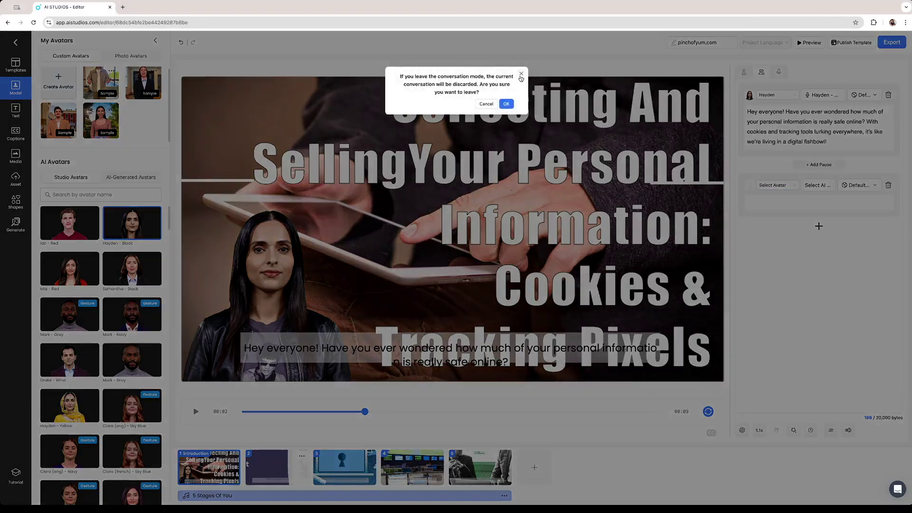
left_click(522, 76)
left_click(24, 116)
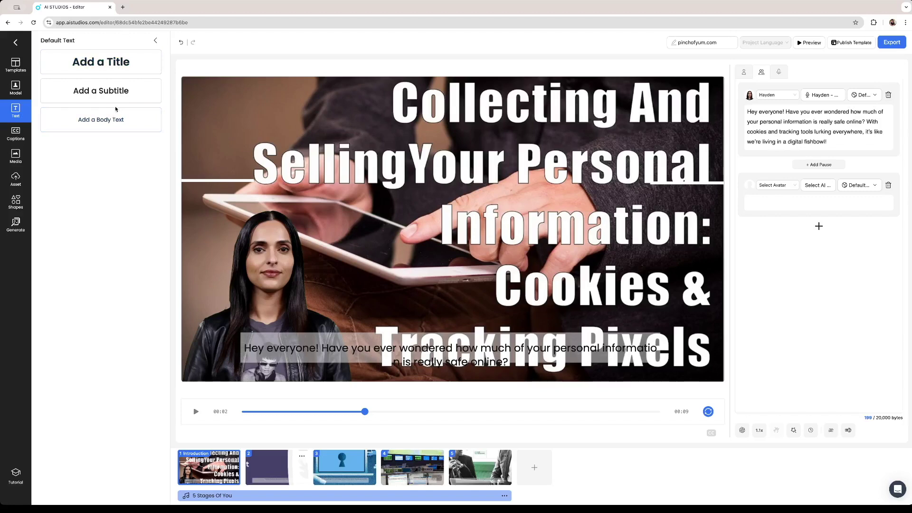
Add the pink daisy image to scene 2 and enlarge it to fill the frame.
left_click(16, 134)
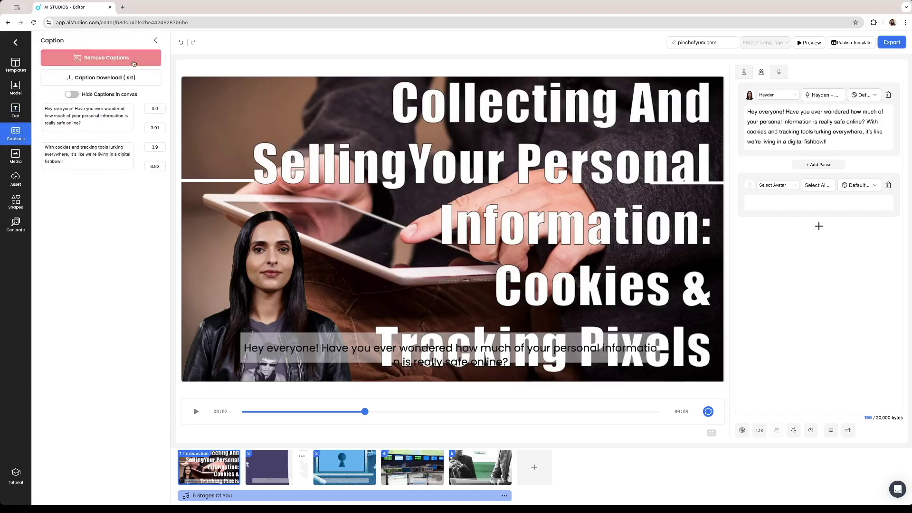
left_click(17, 158)
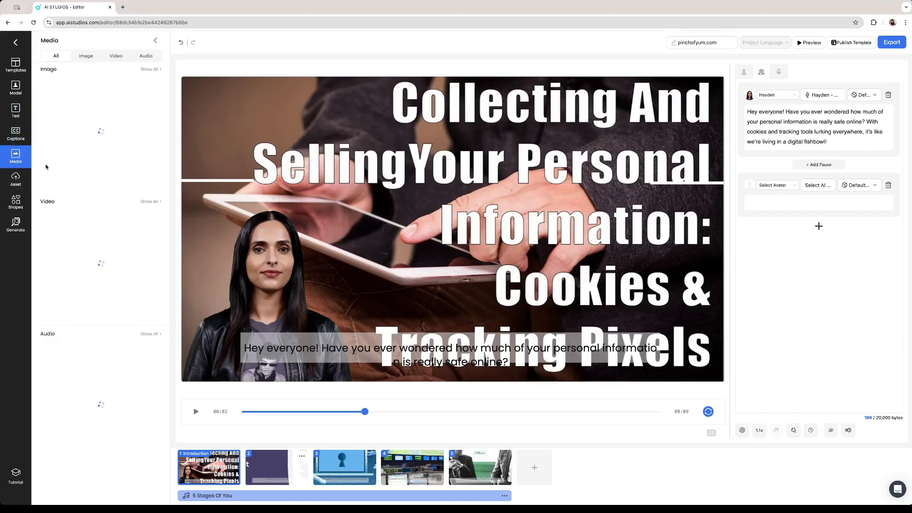
left_click(278, 478)
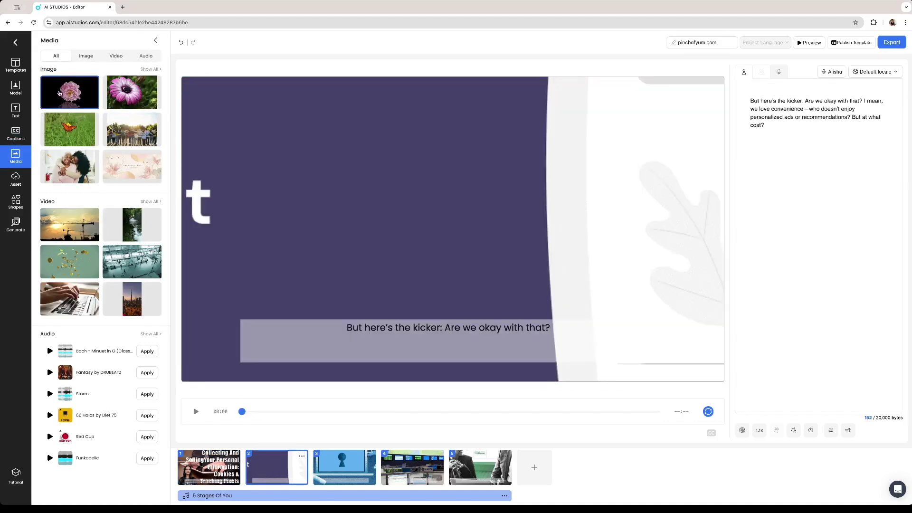
left_click(132, 93)
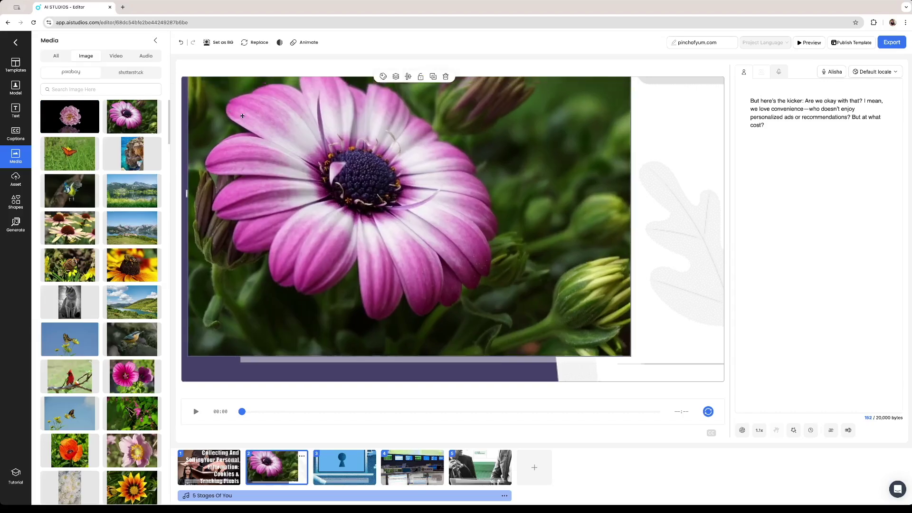
left_click_drag(634, 373, 693, 389)
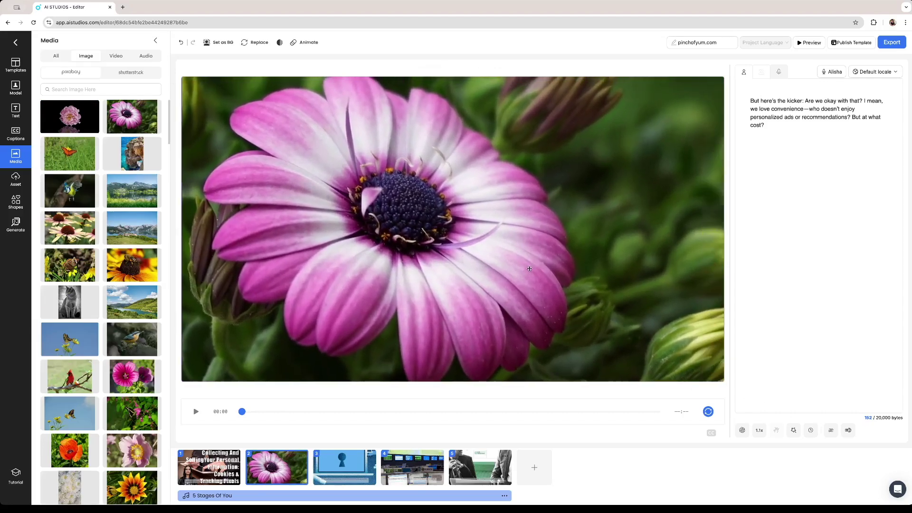
left_click(530, 269)
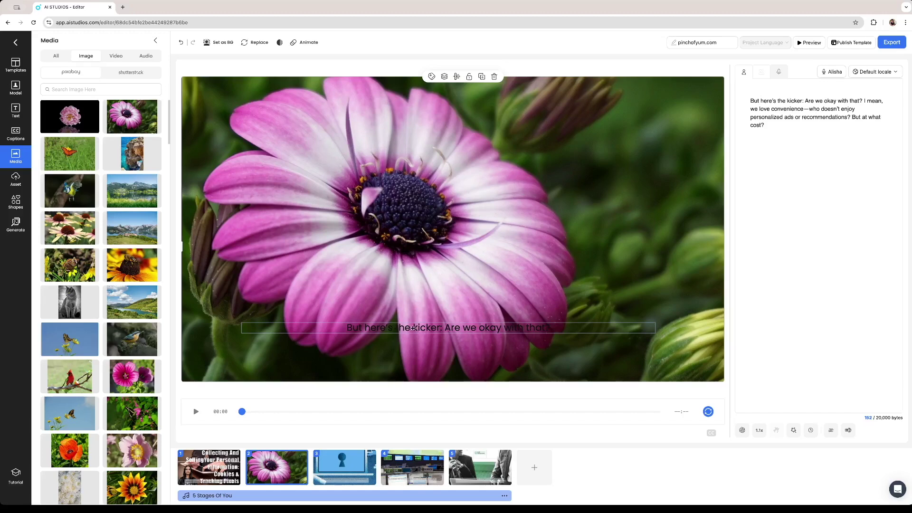
Browse the stock video, Shutterstock video and audio libraries, then the uploads panel.
left_click(116, 55)
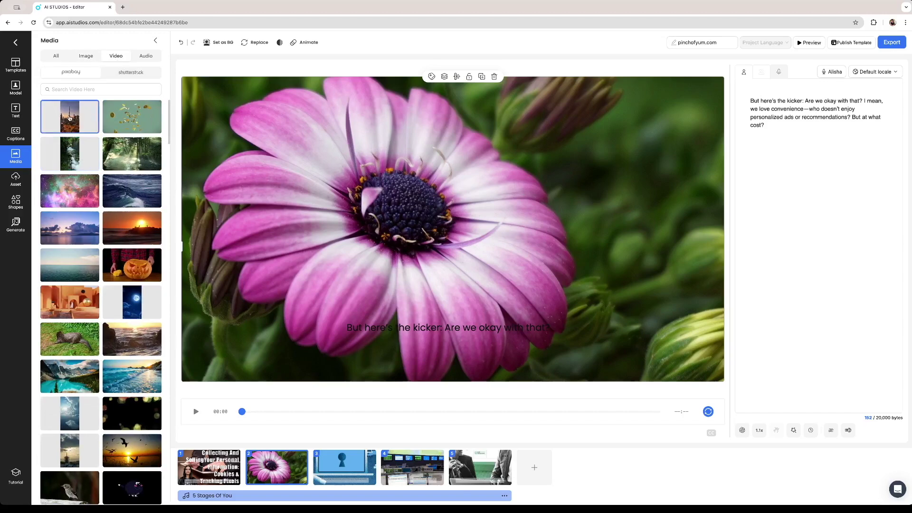
left_click(156, 73)
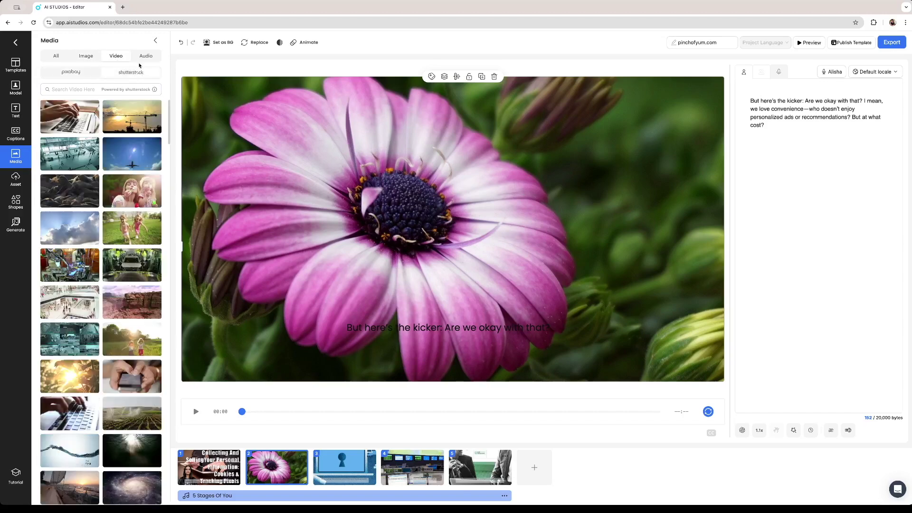
left_click(146, 55)
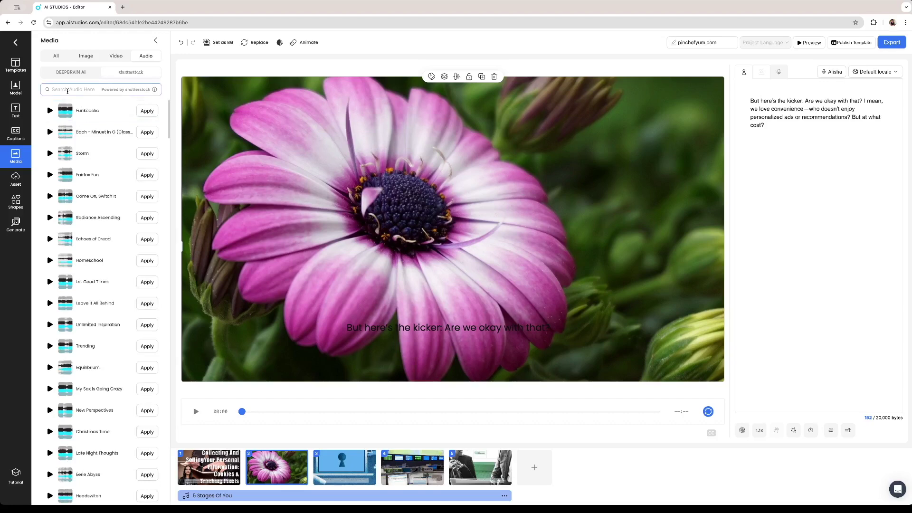
left_click(16, 179)
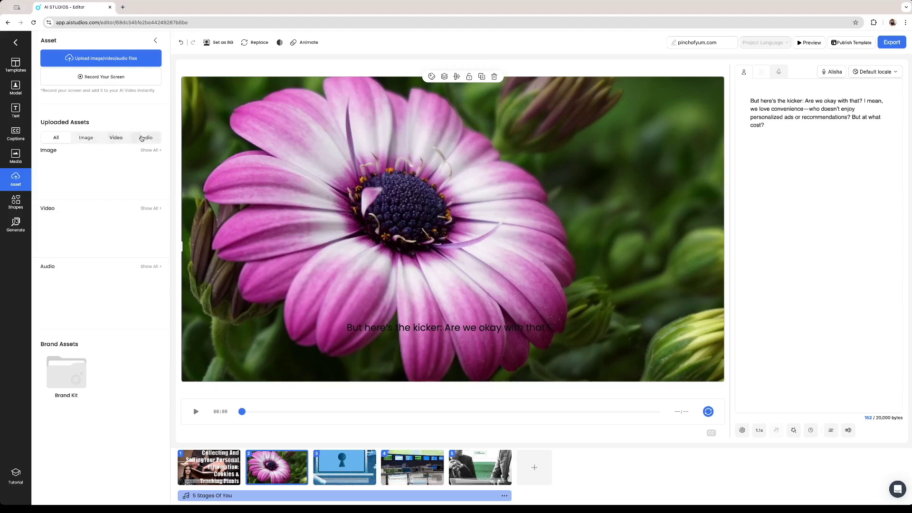
Browse the shapes, then get random privacy-themed image prompts like a digital fishbowl in the image generator.
left_click(16, 202)
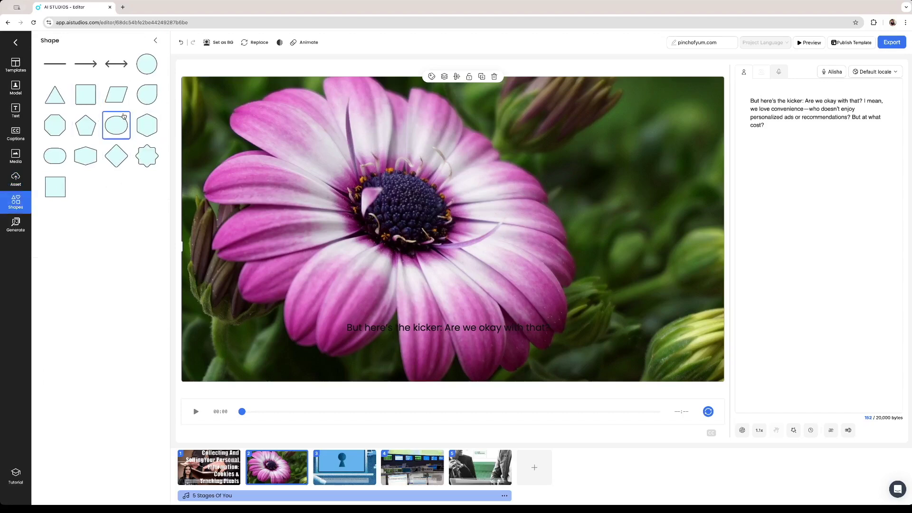
left_click(28, 224)
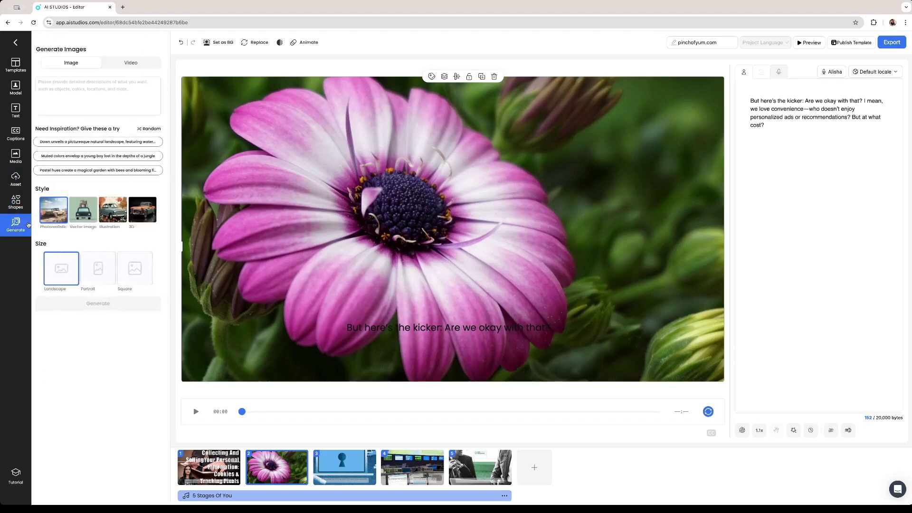
left_click(83, 87)
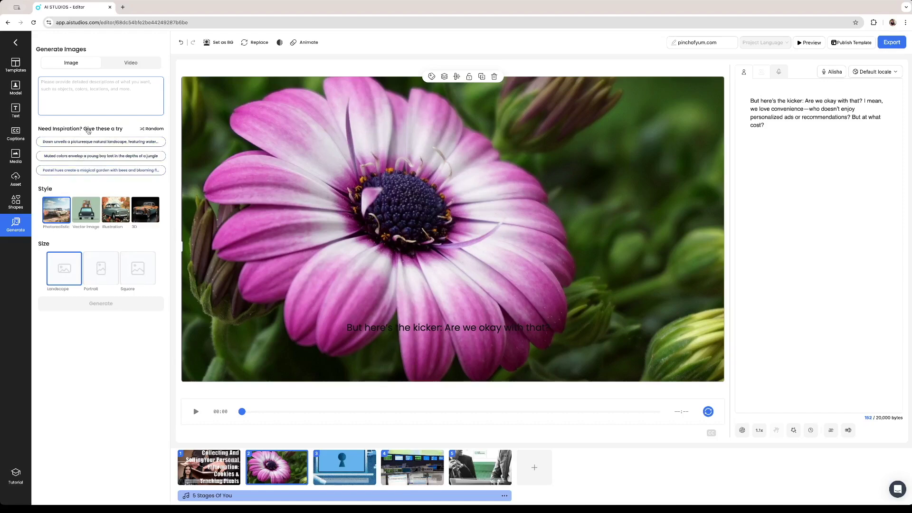
left_click(148, 129)
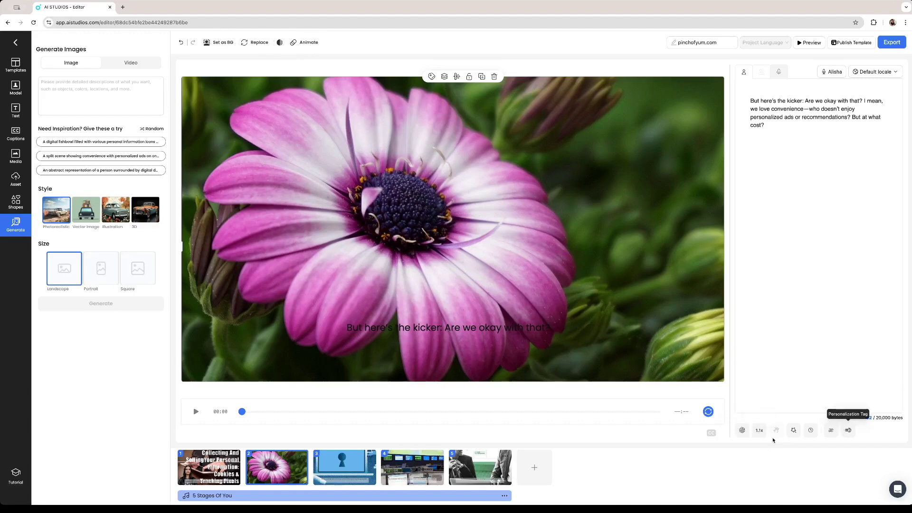
left_click(742, 431)
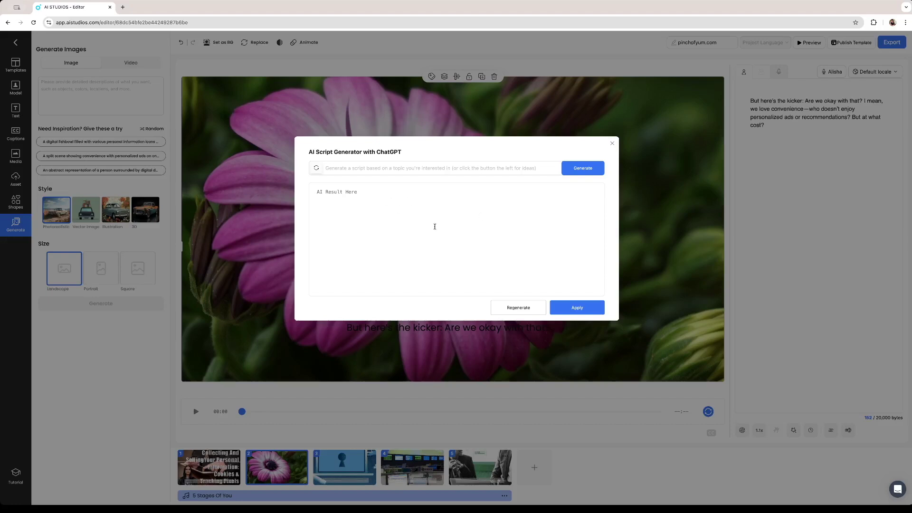
left_click(400, 170)
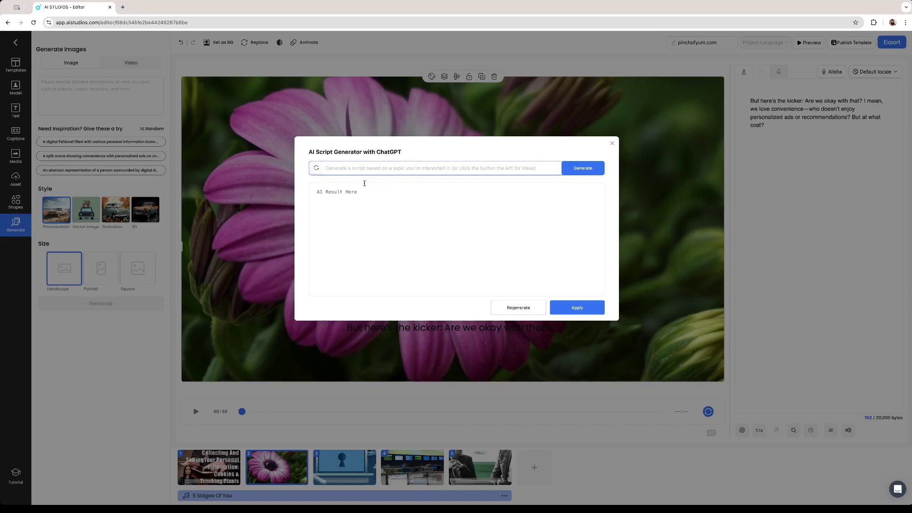
left_click(327, 197)
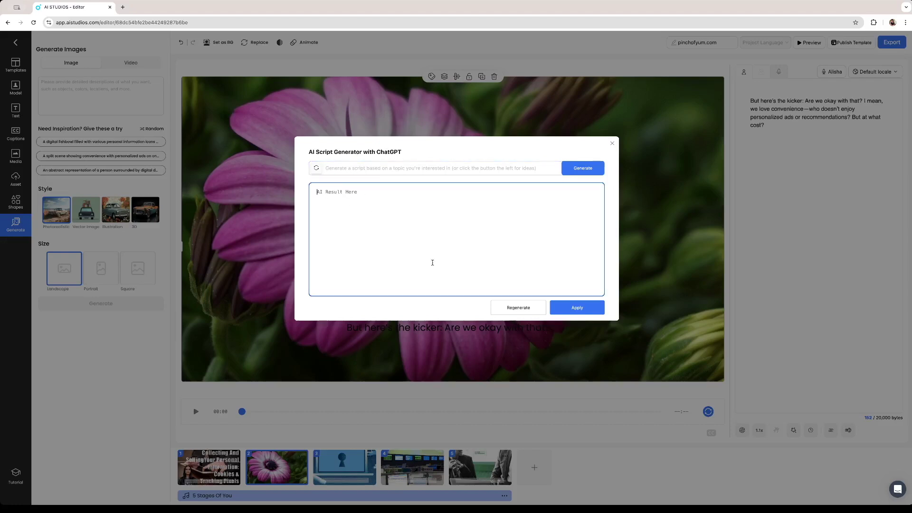
left_click(612, 143)
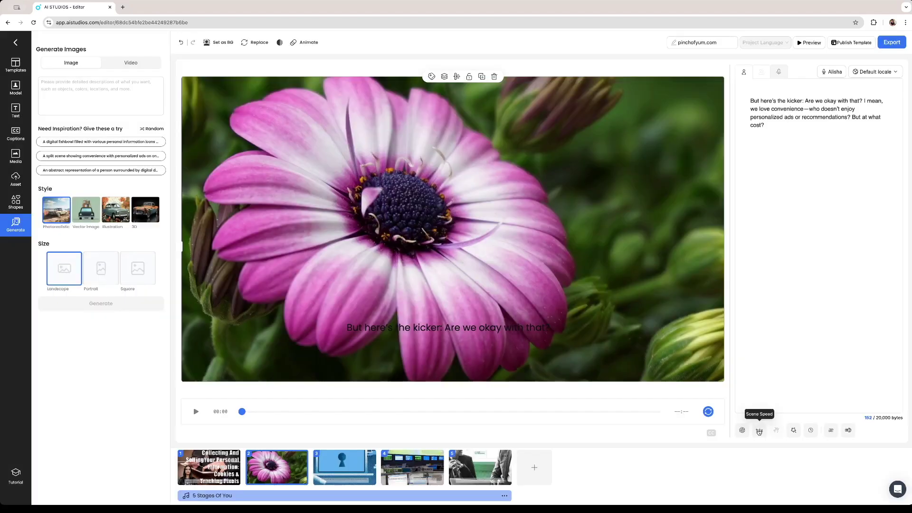
left_click(759, 431)
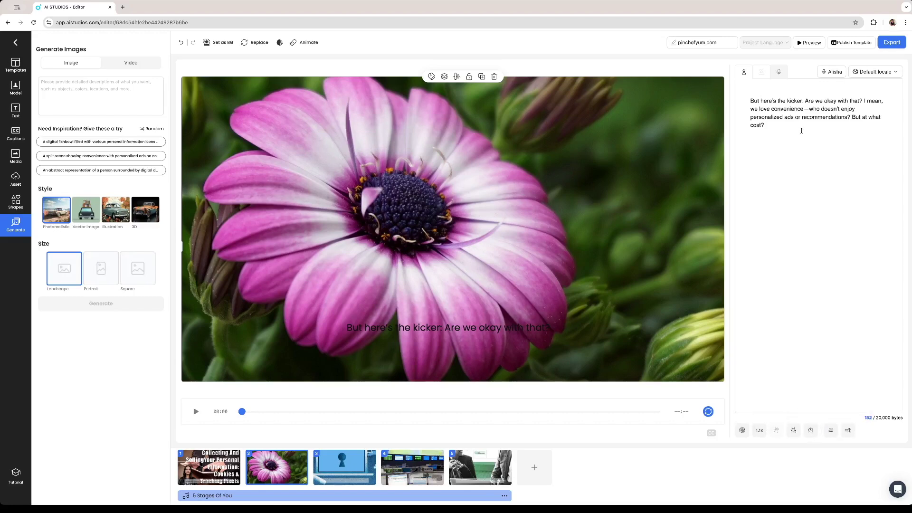
left_click(890, 45)
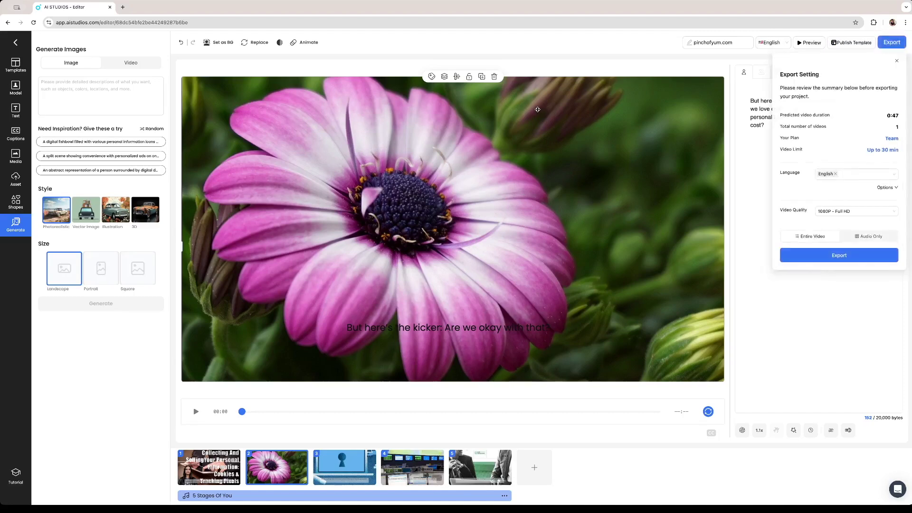
Export the entire video in English at 1080P Full HD.
left_click(802, 257)
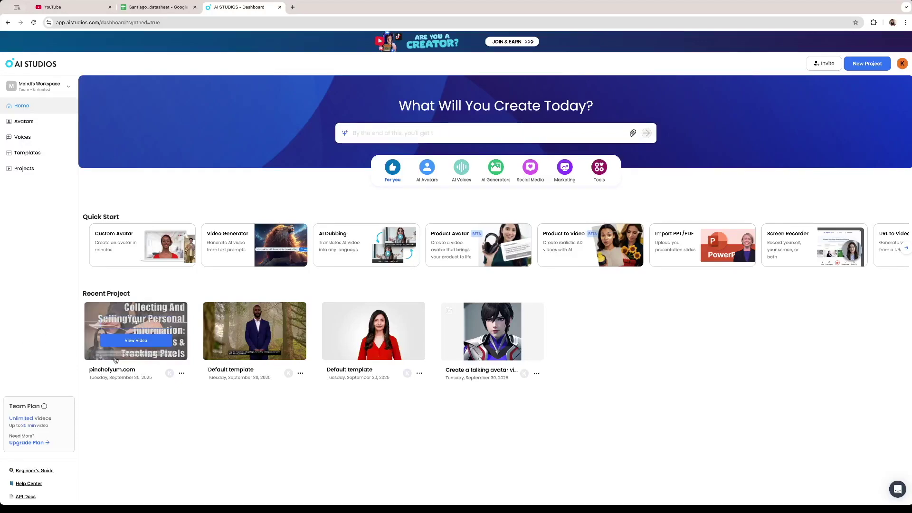
Open the pinchofyum.com project's share page from Recent Projects to play the video.
left_click(135, 344)
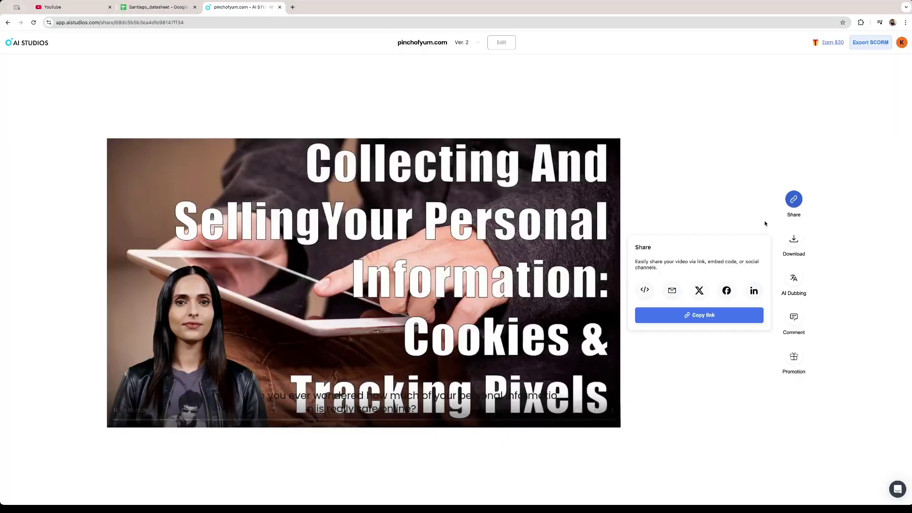